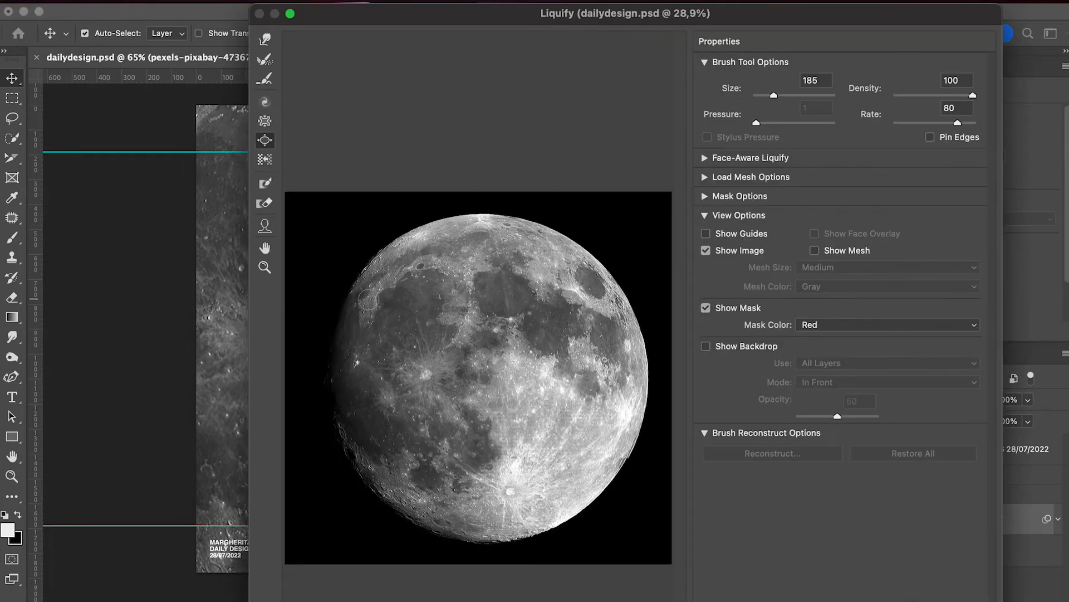
Try warping the moon with large Forward Warp strokes at brush size 1686, and undo the strokes
mouse_move(368, 300)
mouse_down()
mouse_move(601, 332)
mouse_move(526, 443)
mouse_up()
click(265, 40)
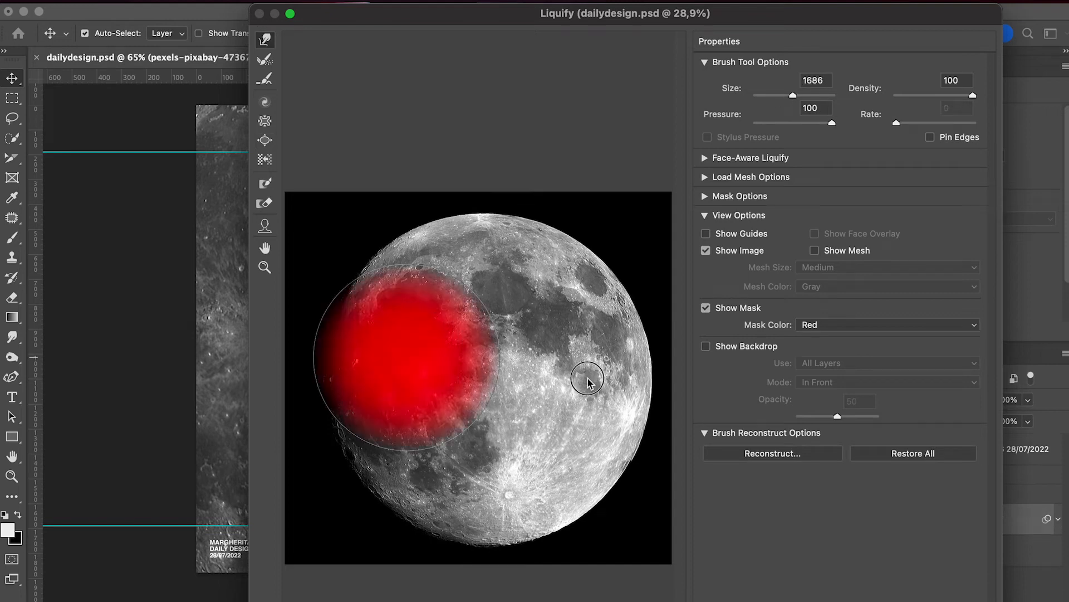
mouse_move(373, 323)
mouse_down()
mouse_move(614, 453)
mouse_move(578, 297)
mouse_move(290, 527)
mouse_up()
mouse_move(316, 386)
mouse_down()
mouse_move(543, 376)
mouse_move(440, 184)
mouse_move(482, 188)
mouse_move(187, 503)
mouse_up()
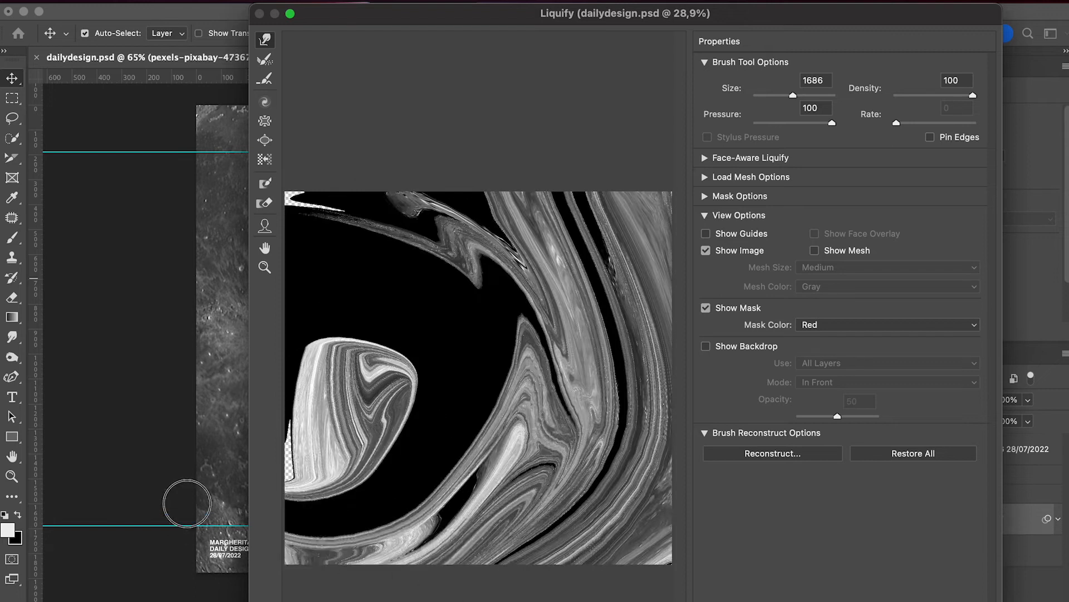
drag(391, 299, 583, 312)
mouse_move(591, 267)
mouse_down()
mouse_move(511, 117)
mouse_move(337, 257)
mouse_move(251, 490)
mouse_move(513, 574)
mouse_move(559, 519)
mouse_move(282, 501)
mouse_move(641, 11)
mouse_move(780, 1)
mouse_up()
key(super+z)
key(super+z)
key(super+z)
key(super+z)
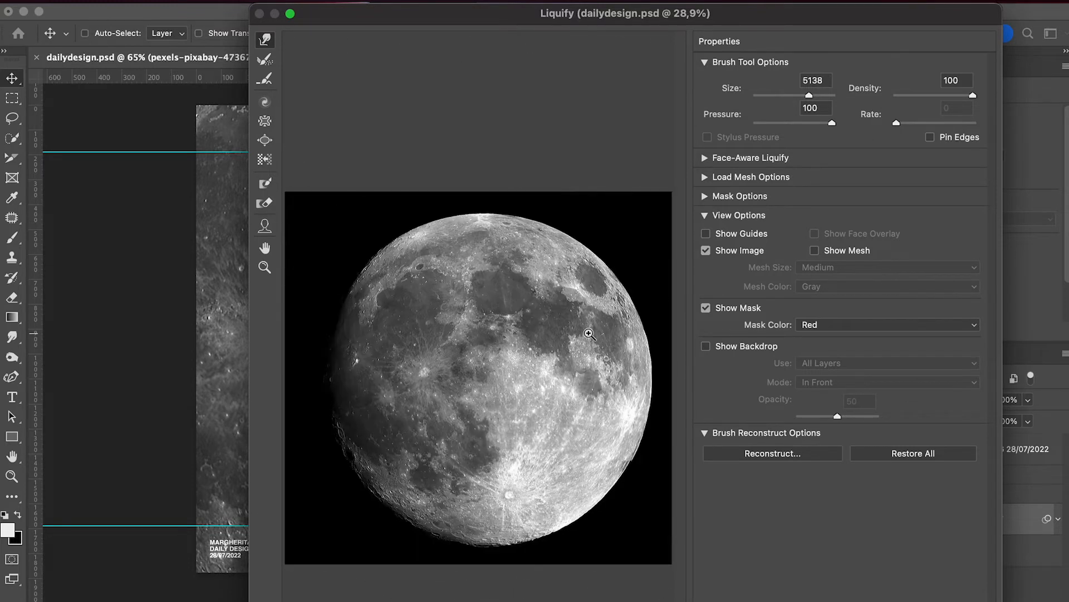
Smear the moon into flowing horizontal bands with broad Forward Warp strokes at brush size 2993 and apply Liquify
drag(543, 407, 380, 407)
mouse_move(471, 412)
mouse_down()
mouse_move(449, 126)
mouse_move(717, 230)
mouse_move(262, 484)
mouse_move(551, 506)
mouse_move(306, 554)
mouse_up()
mouse_move(401, 370)
mouse_down()
mouse_move(385, 342)
mouse_move(230, 539)
mouse_move(317, 185)
mouse_move(306, 100)
mouse_move(521, 245)
mouse_move(533, 104)
mouse_move(534, 339)
mouse_move(521, 338)
mouse_move(422, 430)
mouse_move(808, 380)
mouse_move(551, 535)
mouse_move(611, 523)
mouse_move(531, 530)
mouse_move(422, 599)
mouse_move(630, 228)
mouse_move(634, 191)
mouse_move(792, 44)
mouse_move(384, 446)
mouse_move(713, 438)
mouse_move(849, 515)
mouse_up()
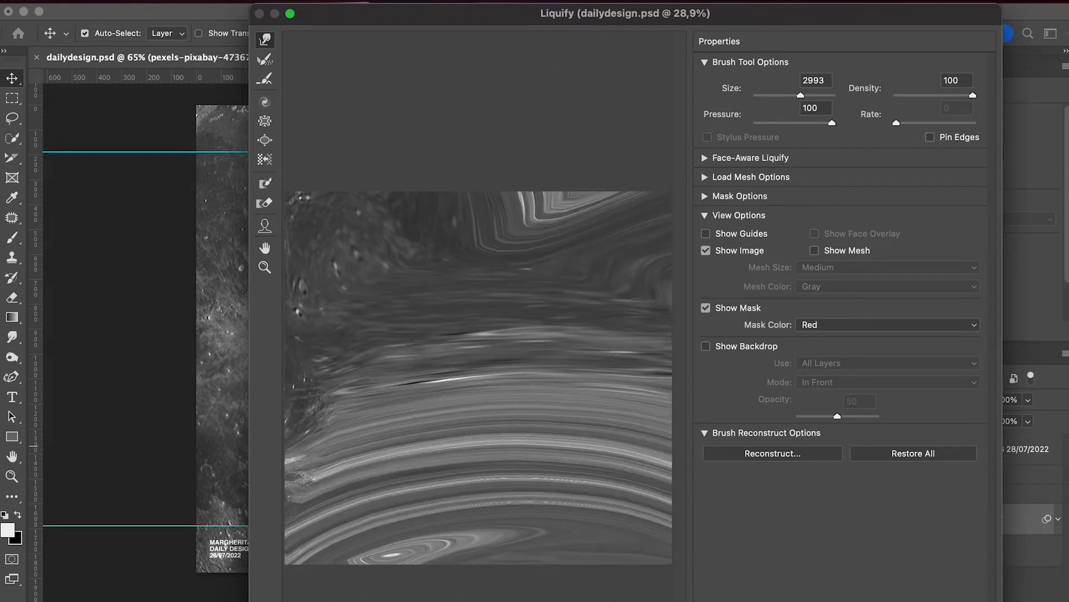
mouse_move(615, 262)
mouse_down()
mouse_move(216, 248)
mouse_move(181, 264)
mouse_up()
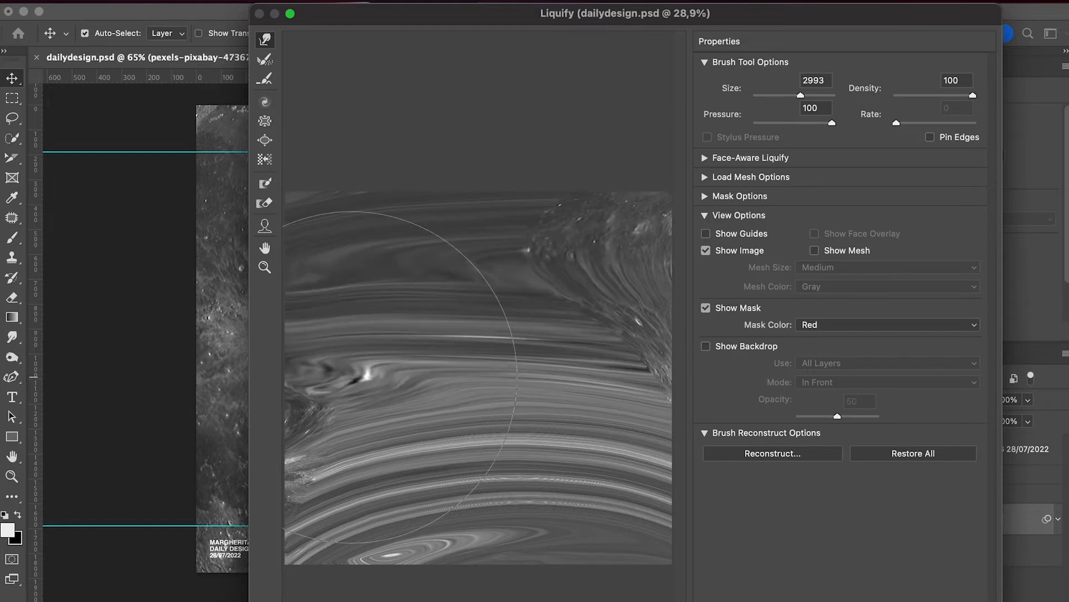
key(super+z)
mouse_move(371, 303)
mouse_down()
mouse_move(347, 281)
mouse_move(346, 224)
mouse_up()
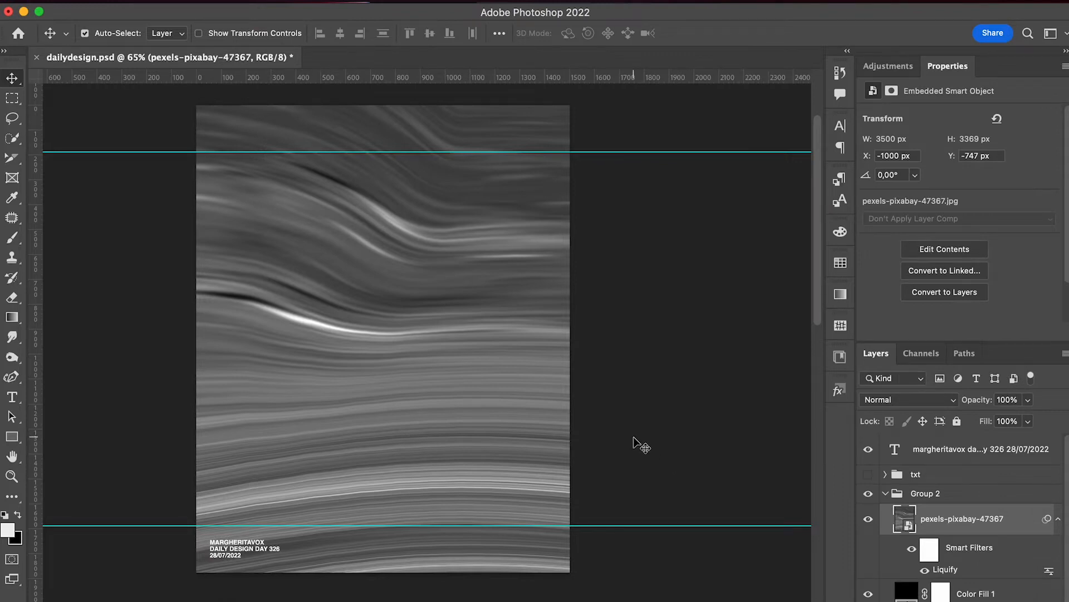
Convert the liquified pexels-pixabay-47367 layer, including its filter, to a new smart object
click(1059, 519)
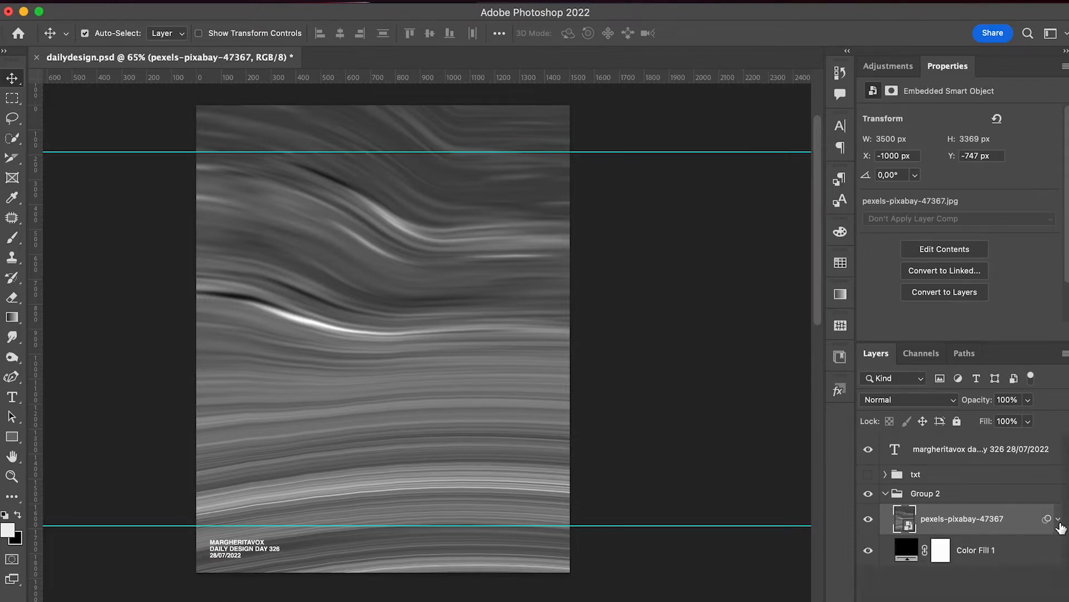
right_click(961, 516)
mouse_move(1007, 599)
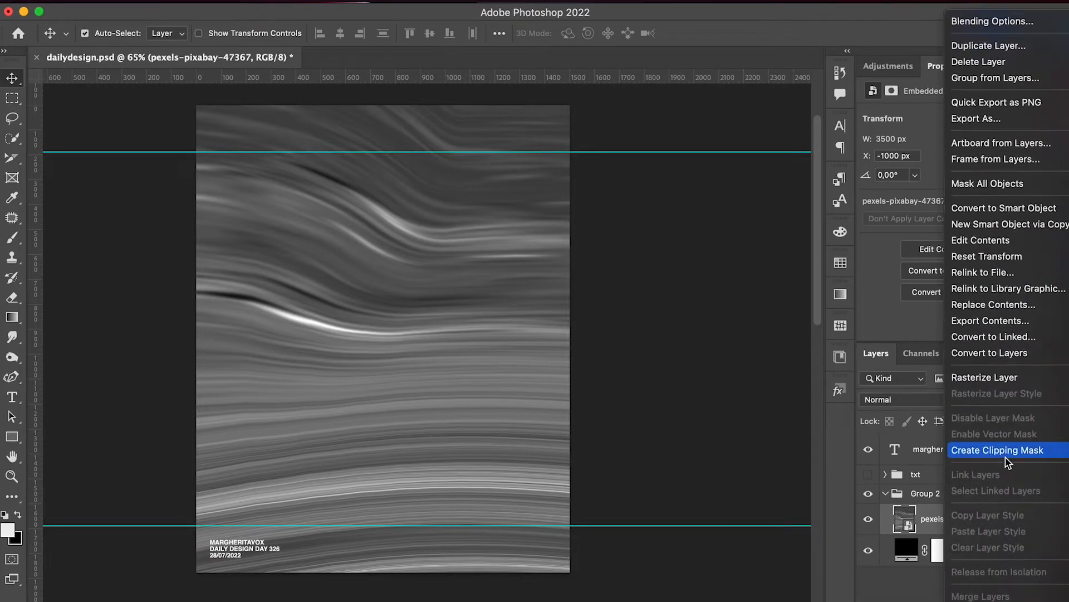
click(1008, 212)
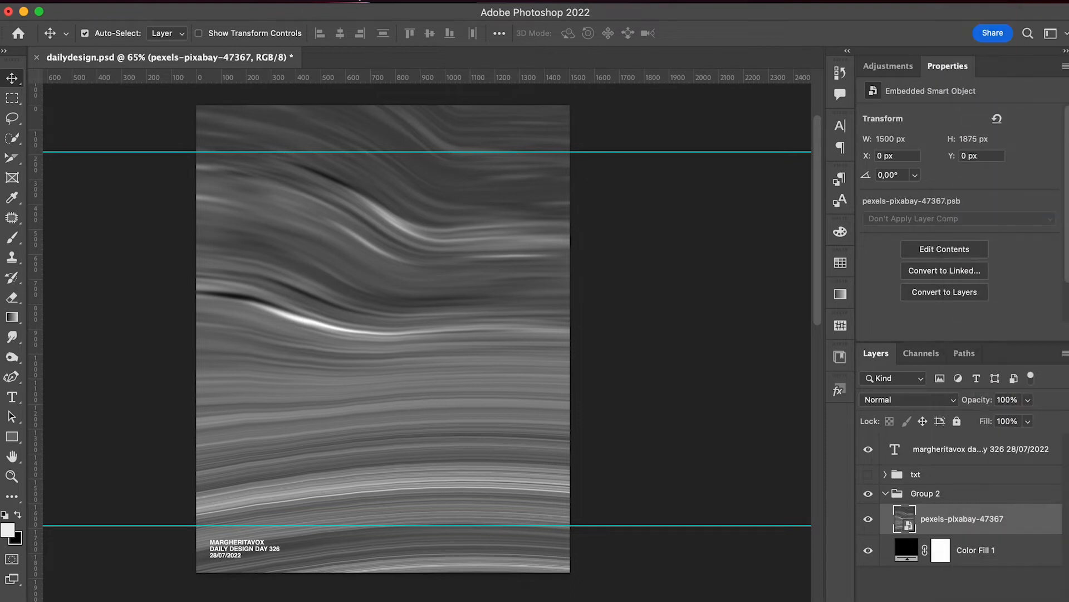
Apply a Twirl distortion to the pexels-pixabay-47367 smart object to curl the bands into an S-shaped swirl
click(357, 1)
mouse_move(471, 217)
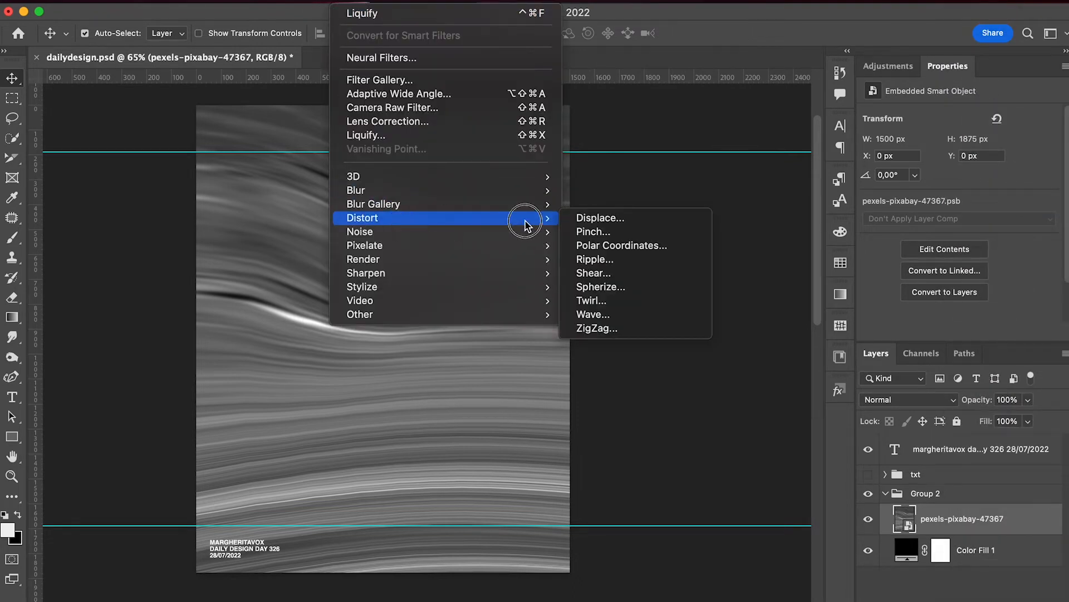
click(607, 300)
mouse_move(381, 268)
mouse_down()
mouse_move(407, 267)
mouse_move(394, 269)
mouse_up()
click(282, 234)
click(281, 234)
click(281, 233)
key(Return)
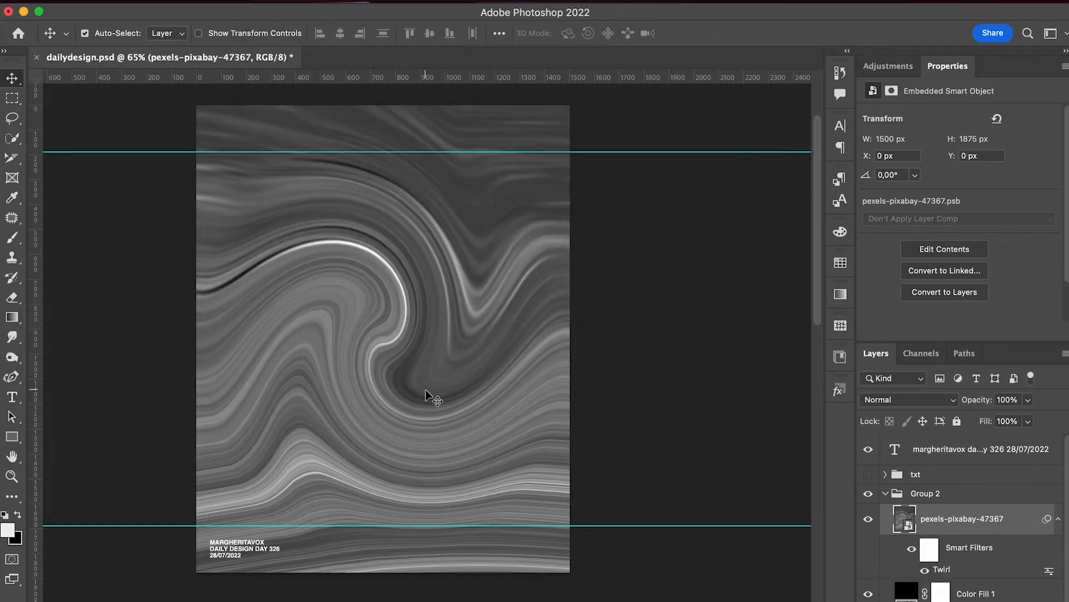
Enlarge the twirled image about its centre to about 2320 × 2899 px
key(ctrl+t)
click(606, 307)
drag(550, 343, 637, 339)
key(Return)
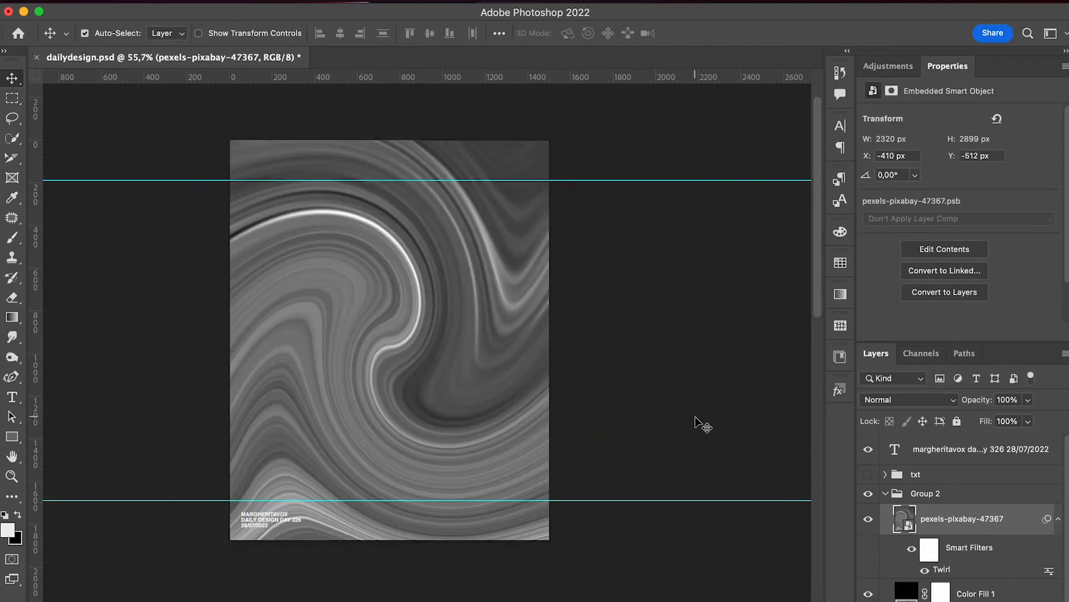
Add a Brightness/Contrast adjustment above the swirl with brightness -62 and contrast 100
click(1058, 519)
click(889, 66)
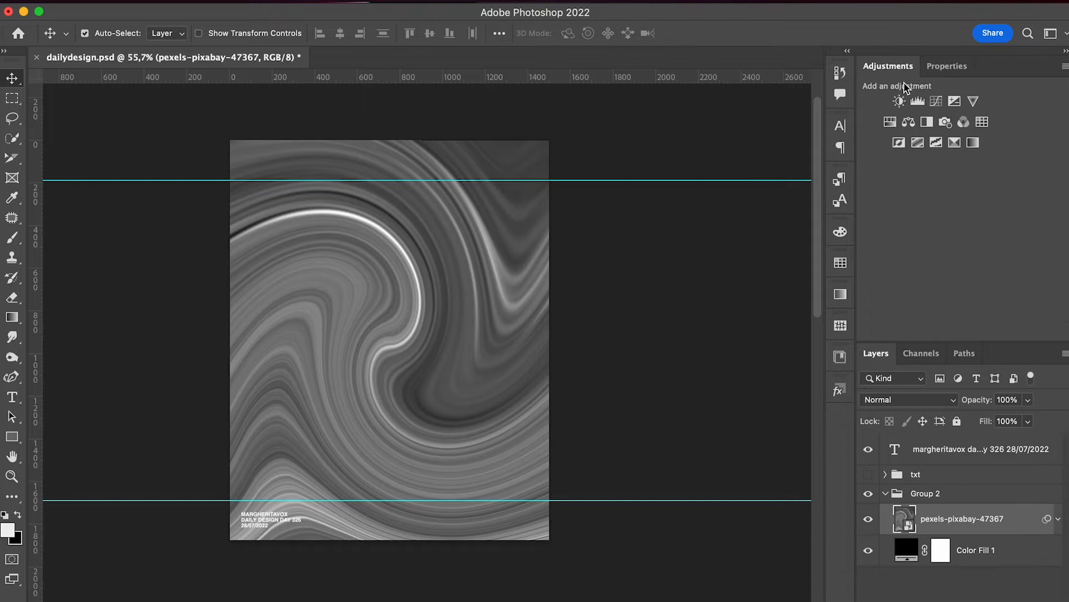
click(901, 99)
drag(961, 163, 1033, 193)
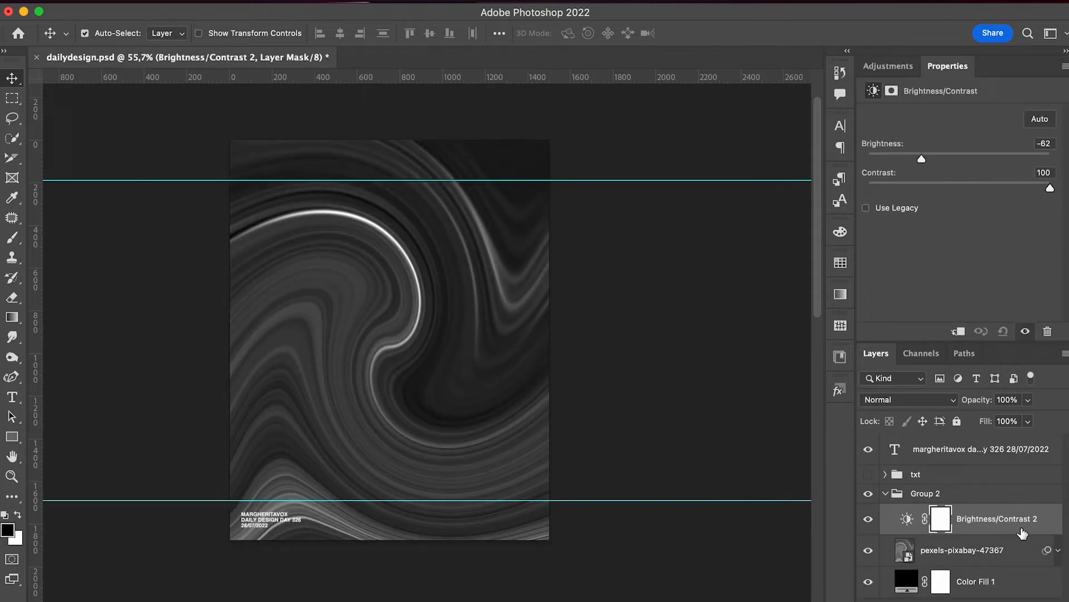
Combine the Brightness/Contrast adjustment and the swirl image into one smart object
shift+click(1011, 551)
right_click(889, 508)
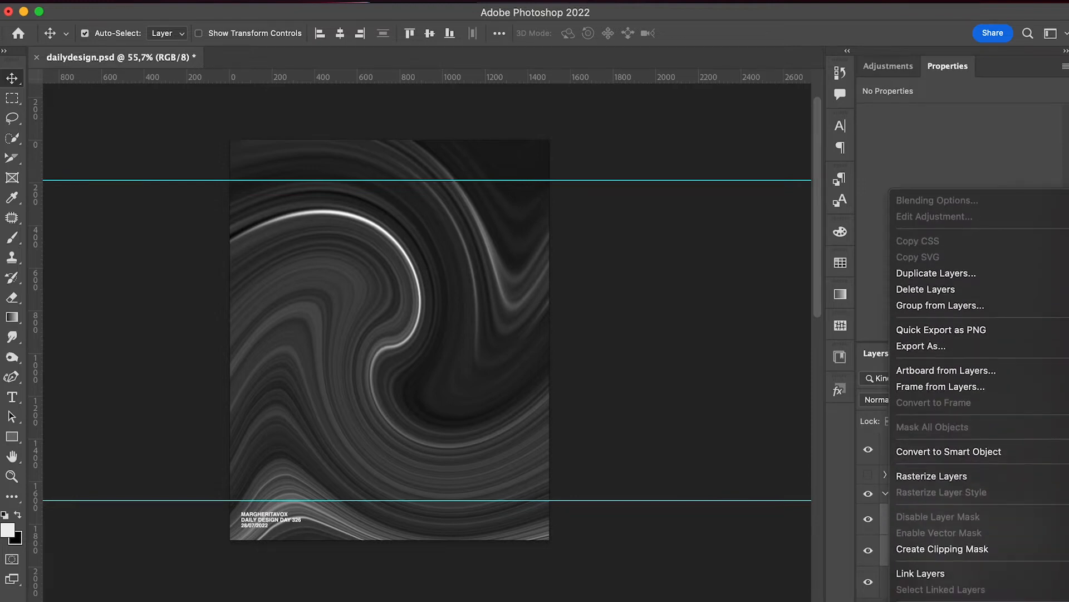
click(958, 451)
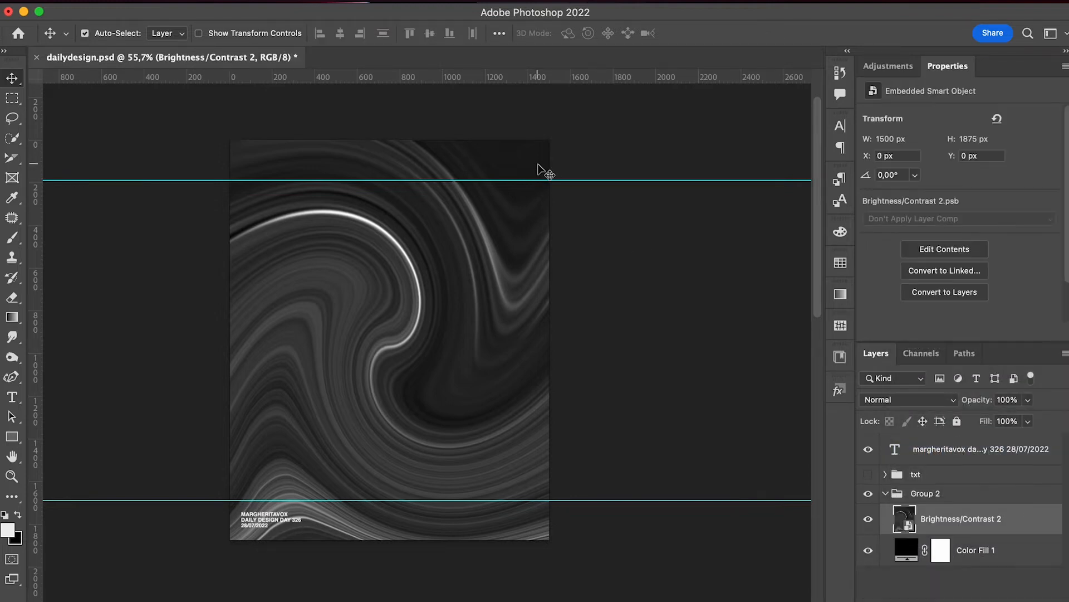
Apply a Gaussian Blur to the combined swirl smart object
click(352, 1)
mouse_move(445, 191)
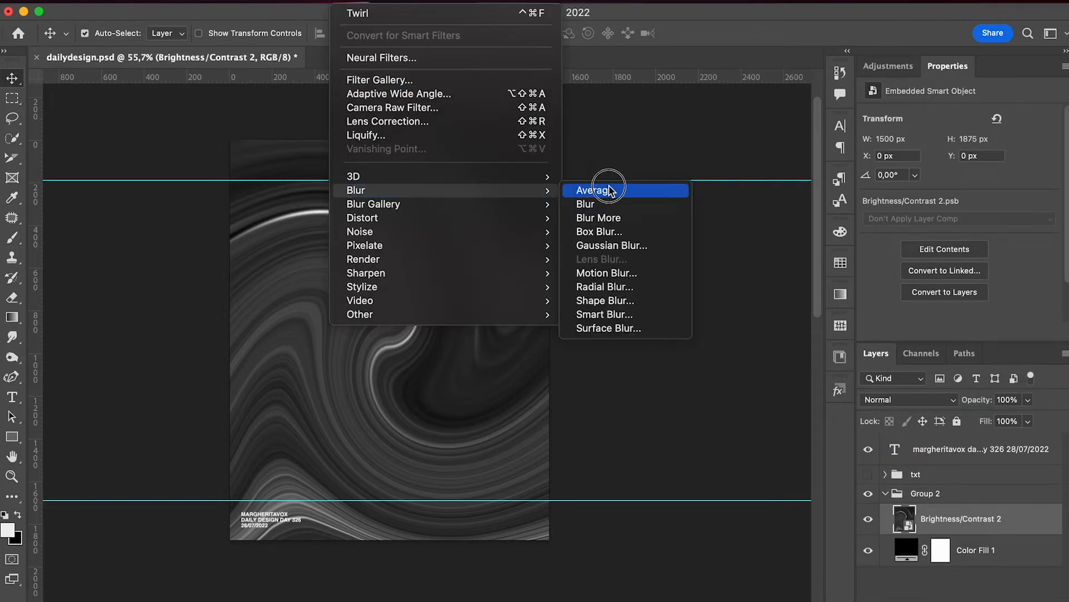
click(631, 246)
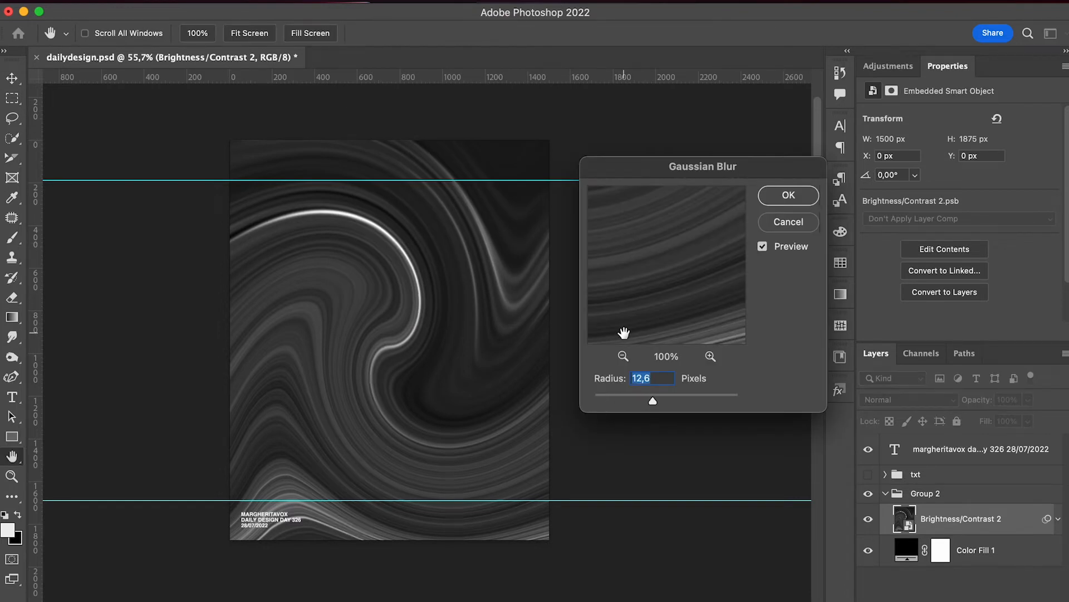
key(Down)
key(Return)
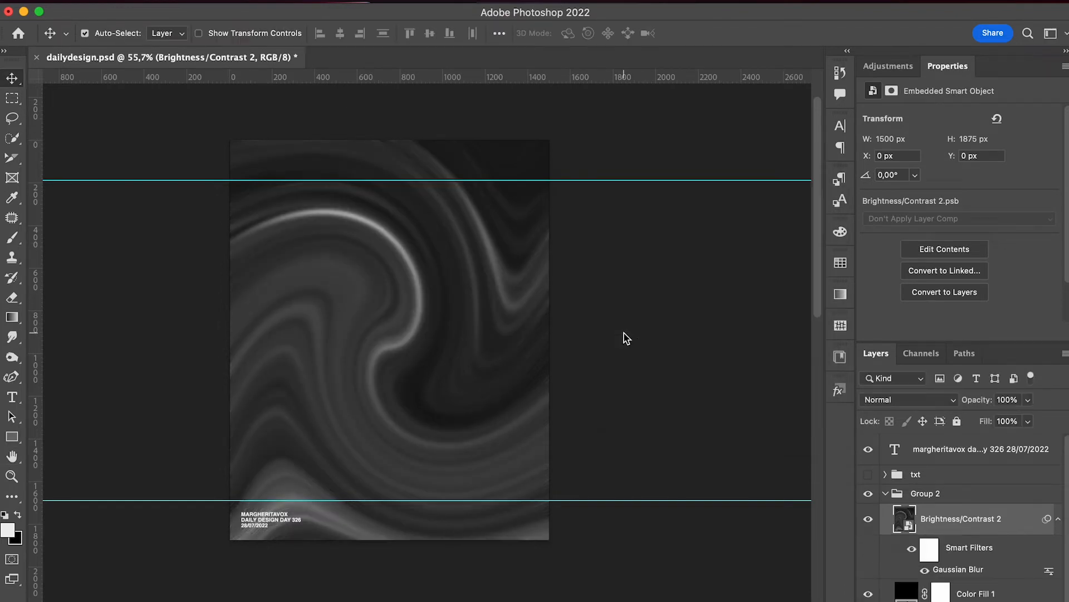
Add the white Helvetica Bold text "Blessed be the mystery of love" near the middle of the poster at 25 pt
key(t)
click(351, 338)
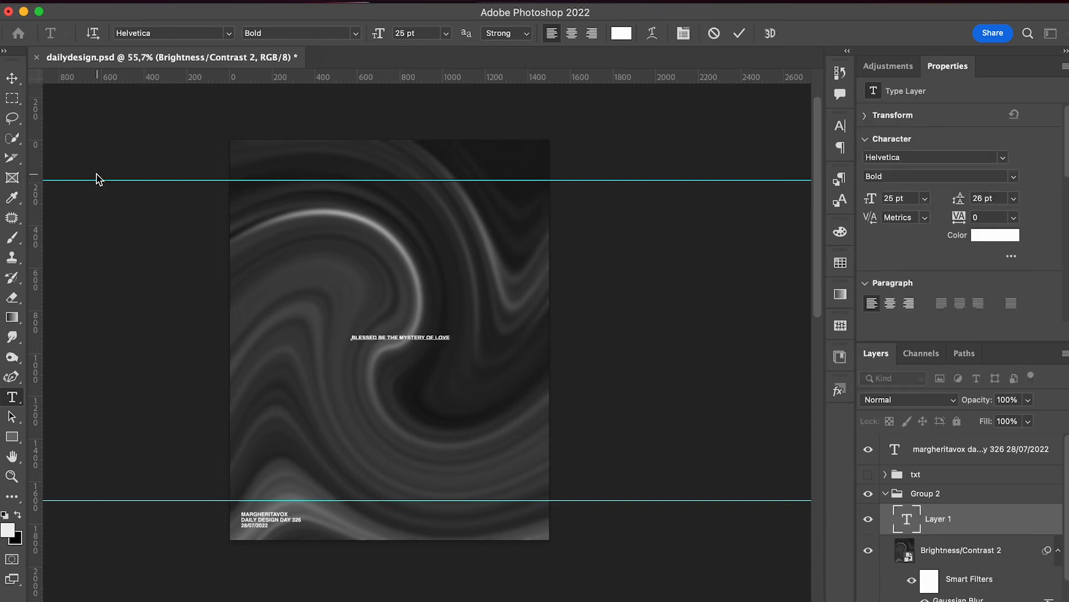
click(13, 80)
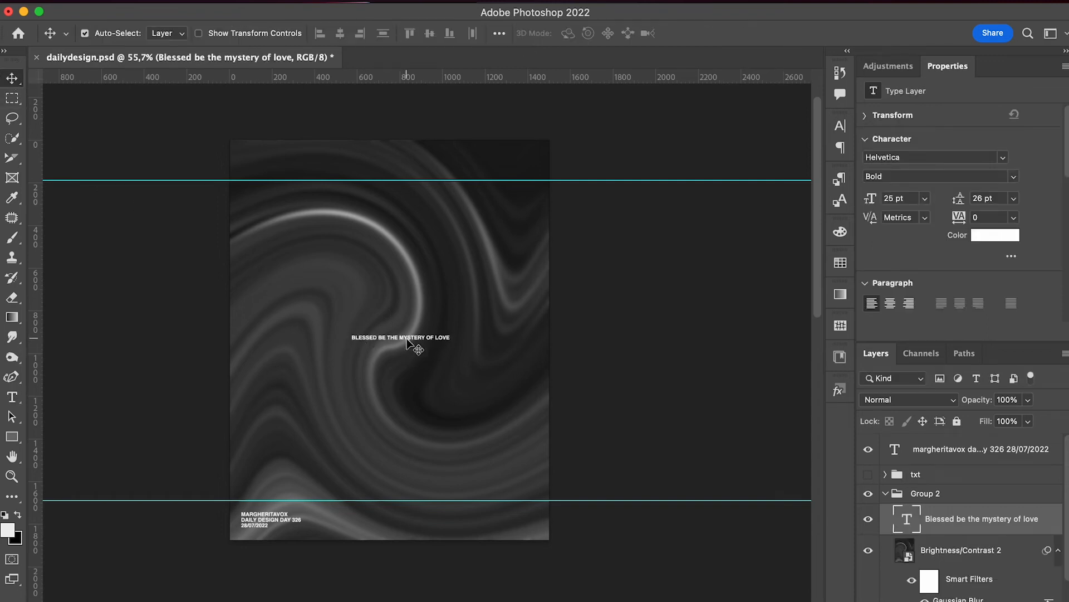
Enlarge the title text to about 180 pt
key(super+t)
drag(400, 346, 584, 332)
key(Return)
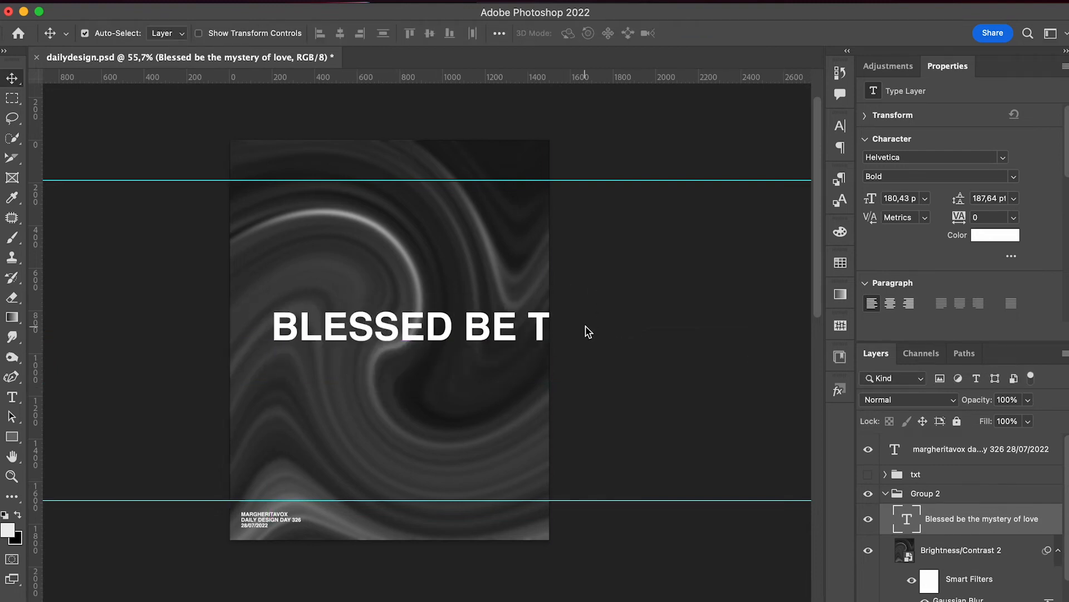
Break the title into four lines: BLESSED / BE THE / MYSTERY / OF LOVE
double_click(489, 330)
click(469, 323)
key(BackSpace)
key(Return)
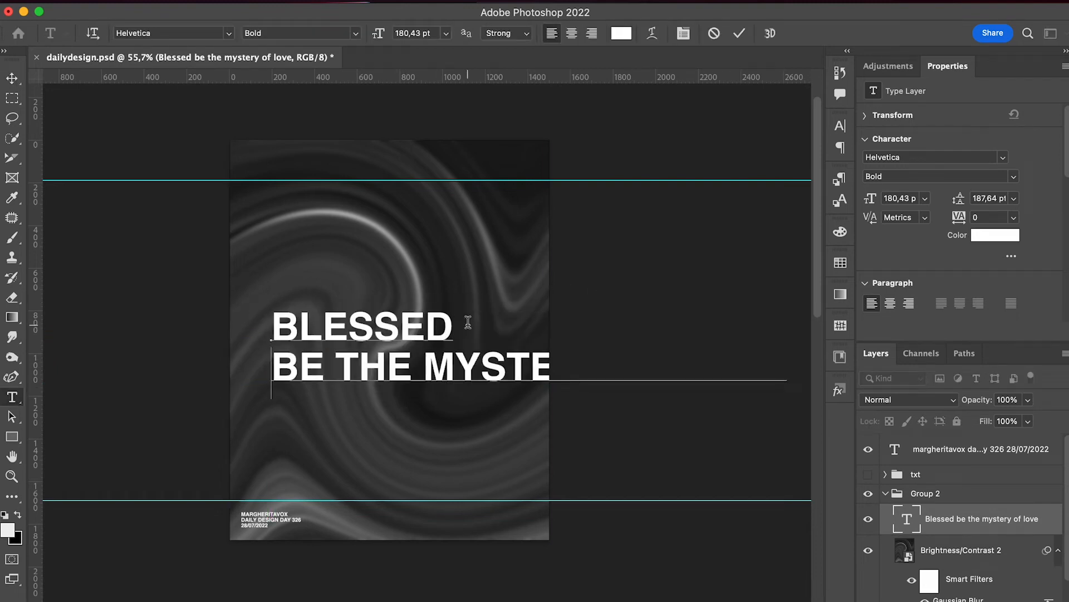
key(Return)
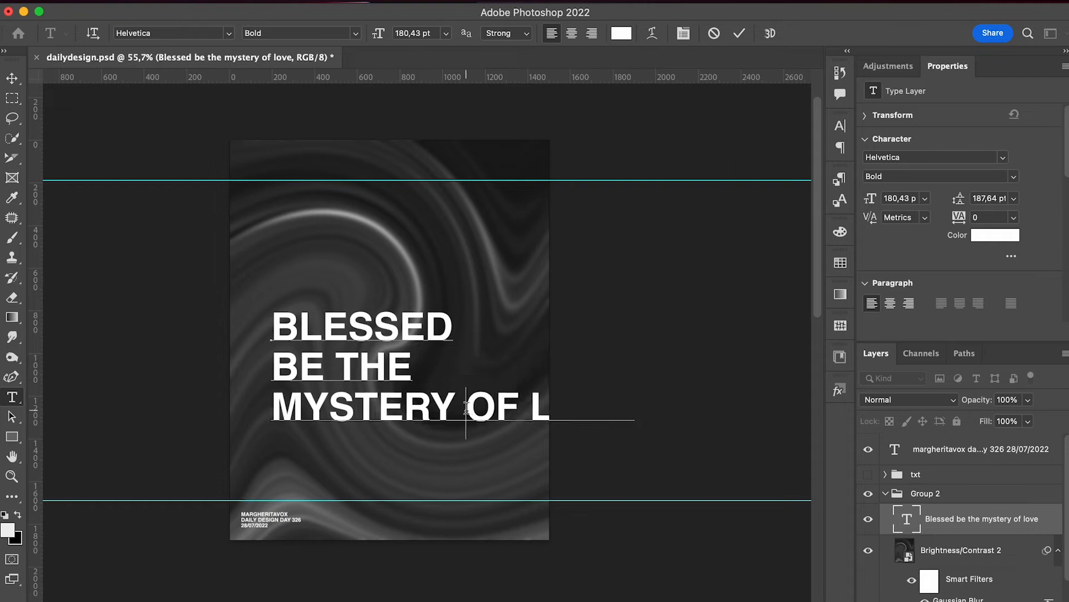
key(BackSpace)
key(Return)
Change the word "BE" in the title's second line to "BY" and commit the text
drag(319, 365, 311, 366)
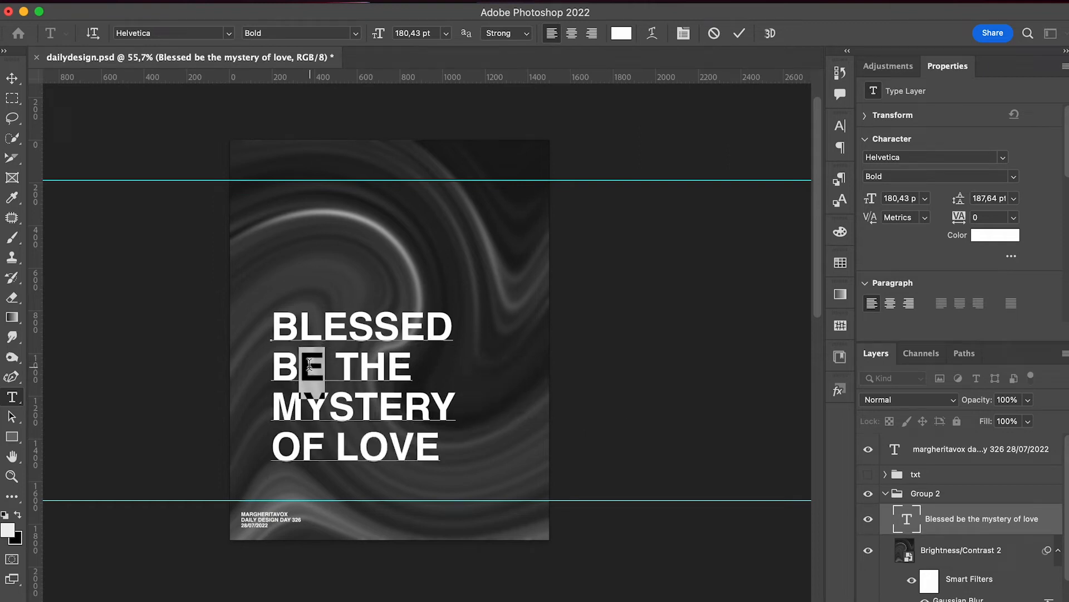
text(Y)
key(Escape)
key(v)
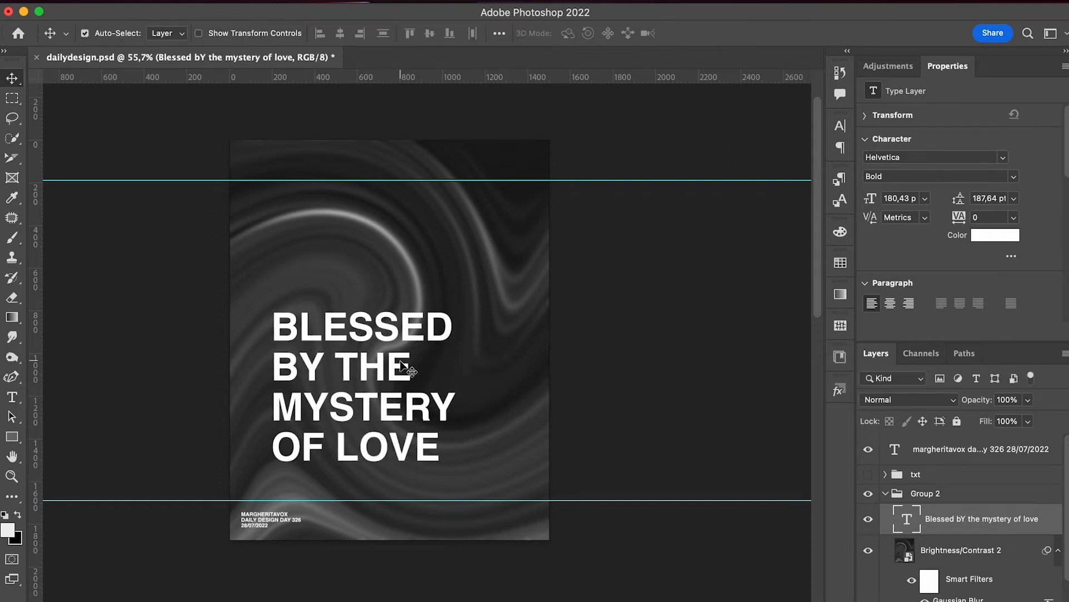
Scale the title down to about 91 pt and centre-align it in the horizontal middle of the poster
drag(390, 333, 430, 304)
key(ctrl+t)
drag(399, 440, 414, 388)
key(Return)
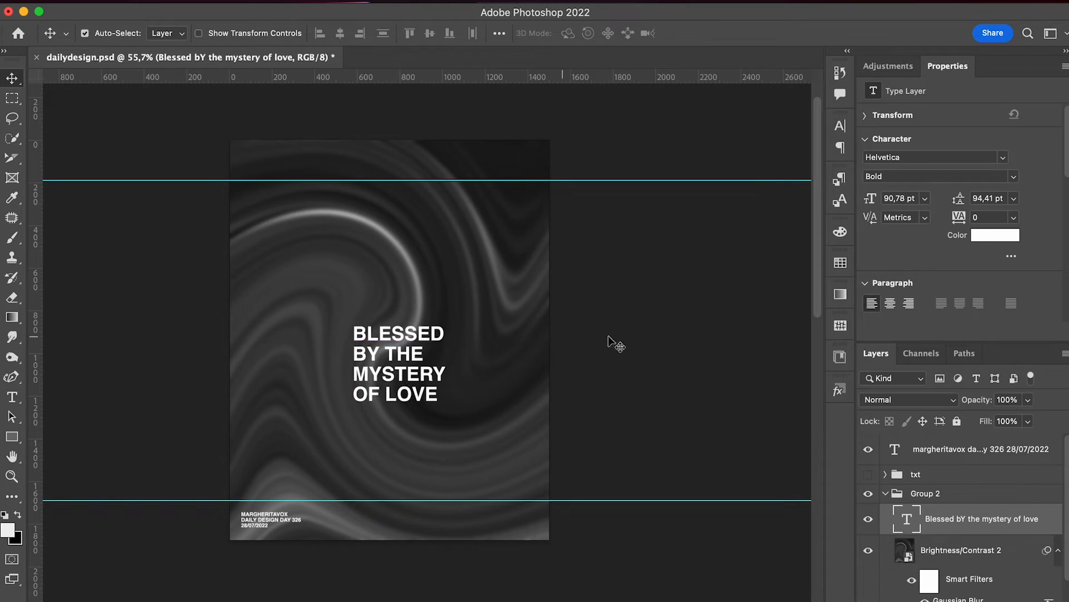
click(891, 305)
drag(377, 352, 412, 353)
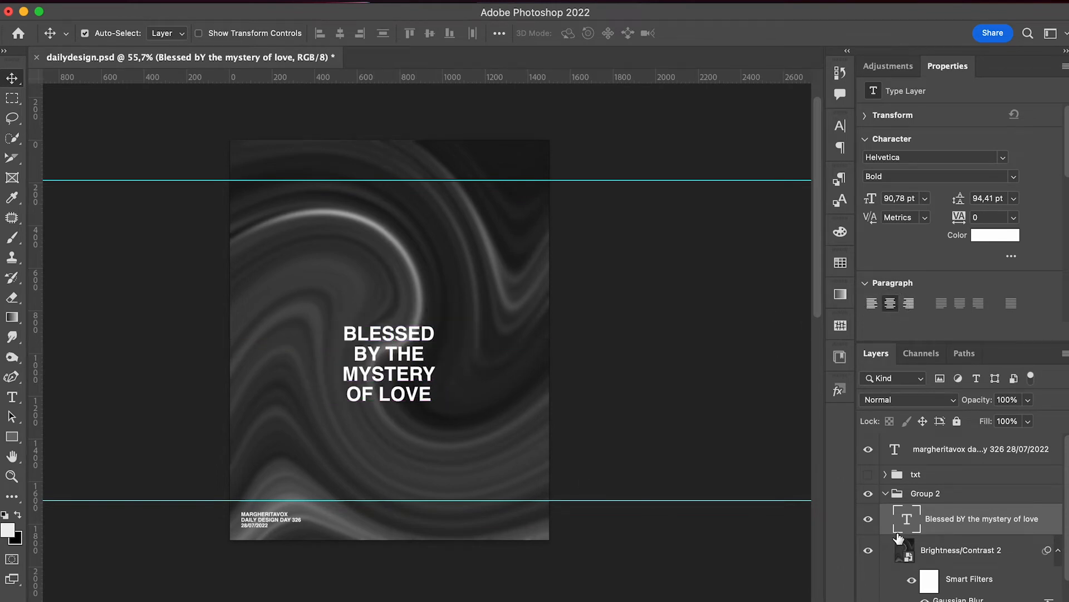
Convert the title to a smart object and move it up to the vertical centre of the poster
right_click(932, 524)
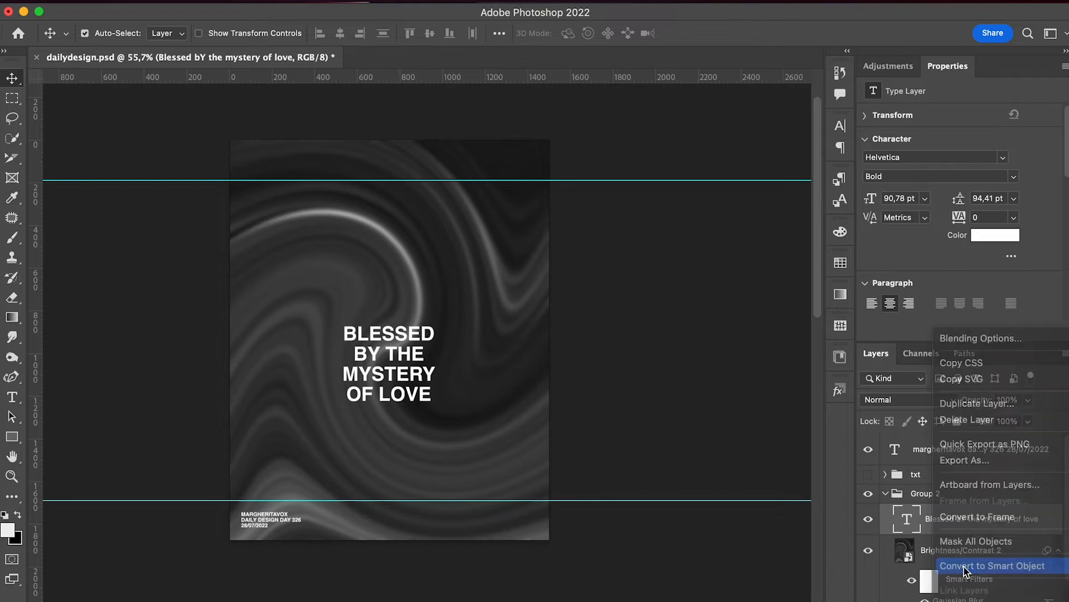
click(955, 563)
key(ctrl+t)
drag(393, 376, 398, 355)
key(Return)
Duplicate the title, rasterize the copy and smudge it slightly at 70% strength with the original title hidden
key(ctrl+j)
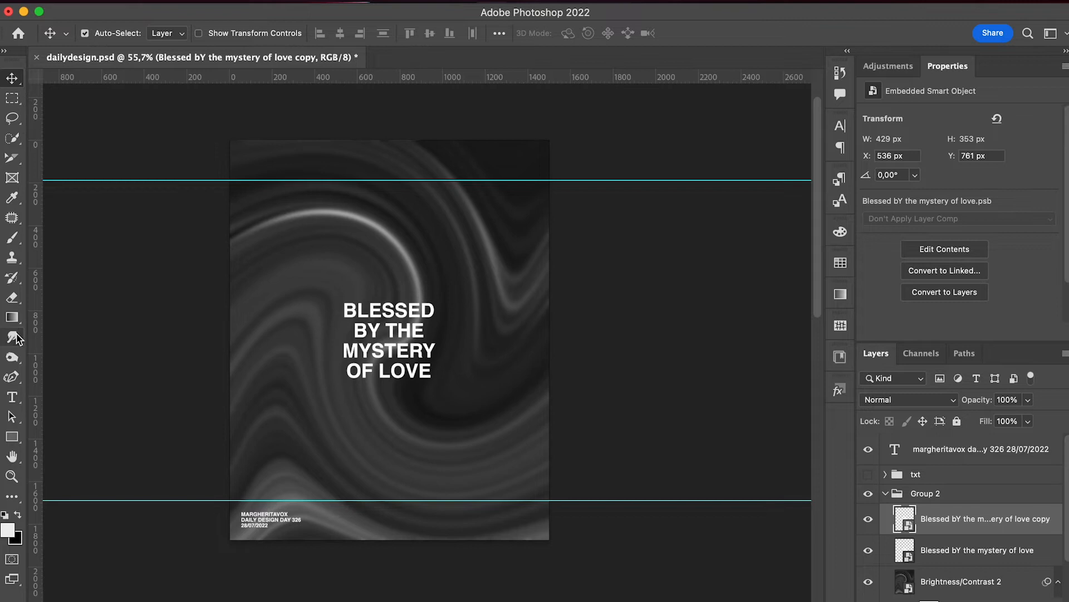
click(16, 337)
click(439, 362)
key(Return)
mouse_move(385, 343)
mouse_down()
mouse_move(415, 355)
mouse_move(362, 333)
mouse_move(378, 336)
mouse_up()
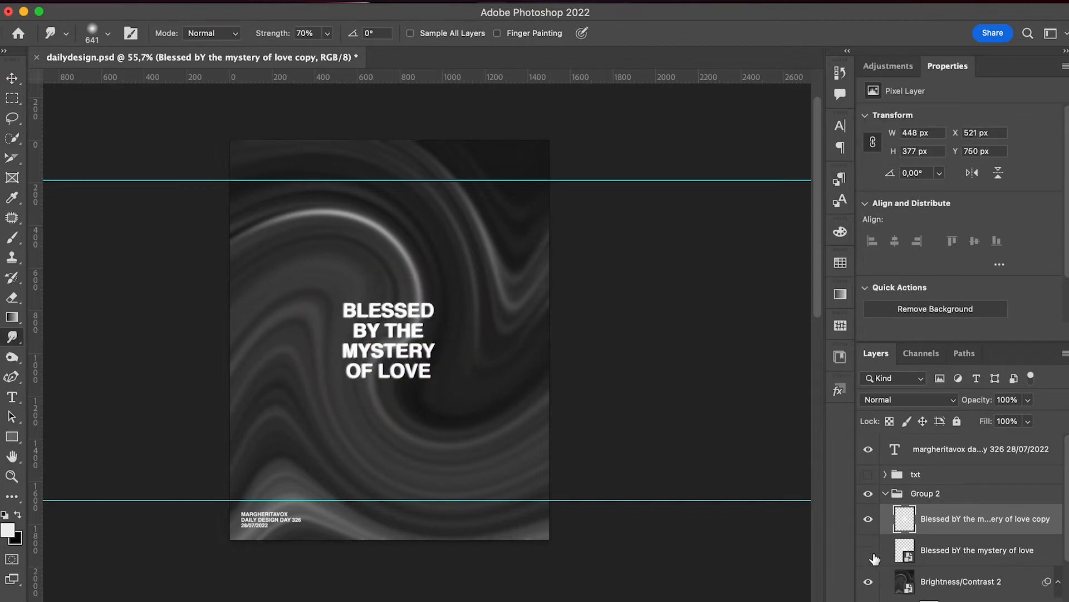
Duplicate the smudged title and smear the lower copy's letter edges further with the Smudge tool
key(ctrl+j)
click(946, 550)
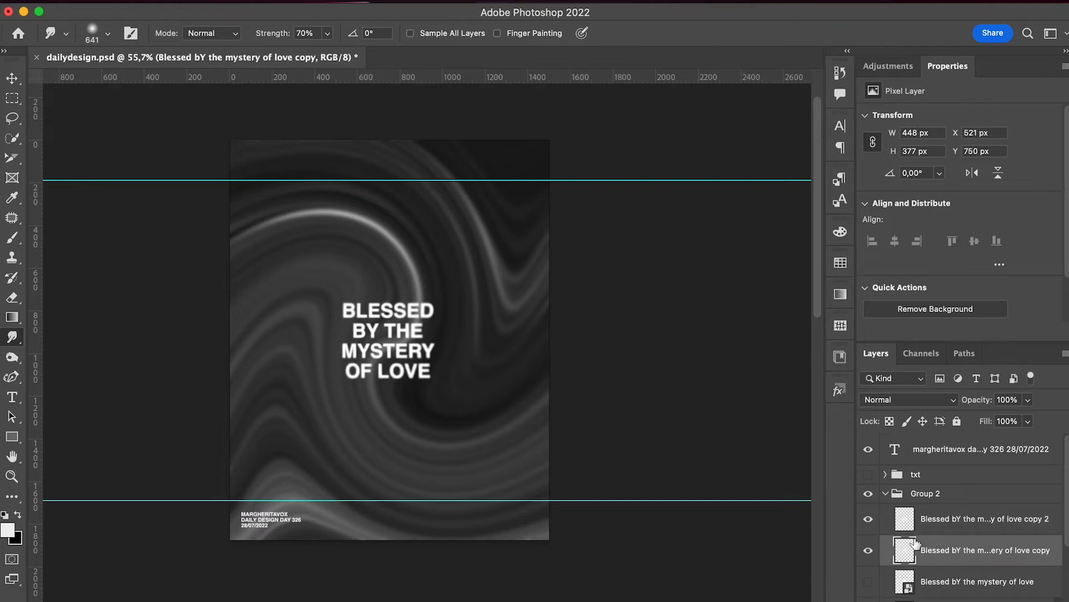
mouse_move(395, 330)
mouse_down()
mouse_move(395, 320)
mouse_move(372, 351)
mouse_up()
drag(309, 334, 442, 327)
Duplicate the smudged copy again and smudge the lowest copy into long trails below and above the title, following the swirl
key(ctrl+j)
click(970, 582)
drag(415, 430, 409, 479)
drag(421, 437, 443, 601)
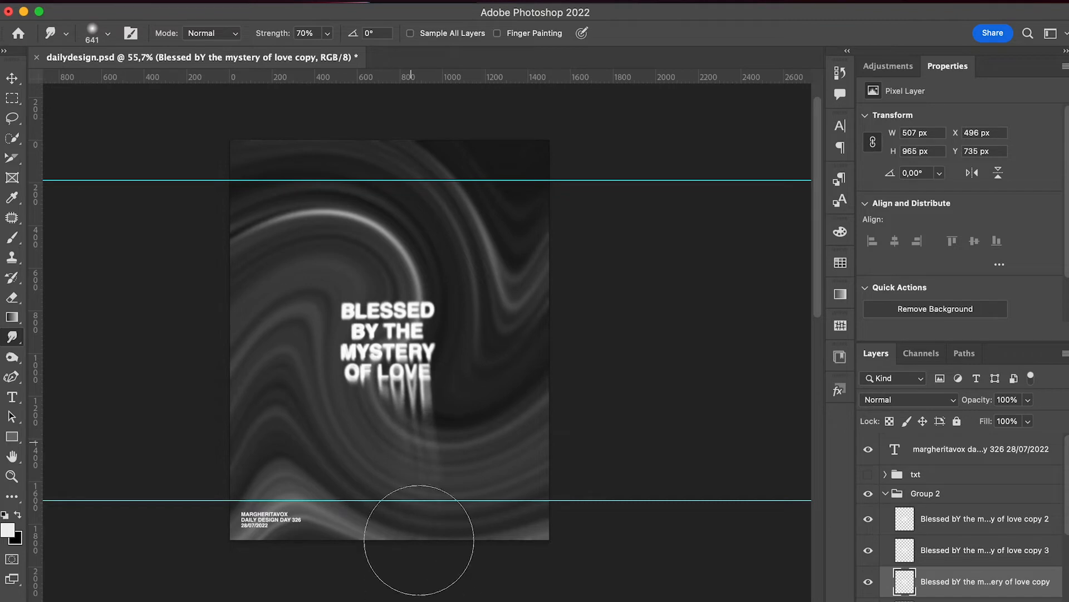
mouse_move(411, 442)
mouse_down()
mouse_move(442, 479)
mouse_move(444, 446)
mouse_move(477, 435)
mouse_up()
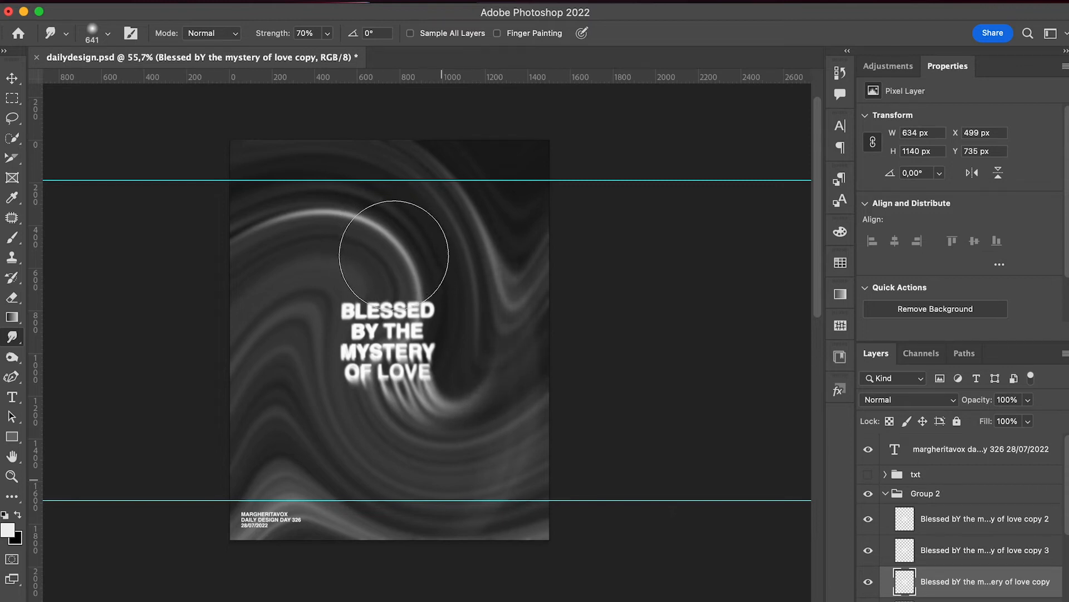
drag(392, 271, 382, 118)
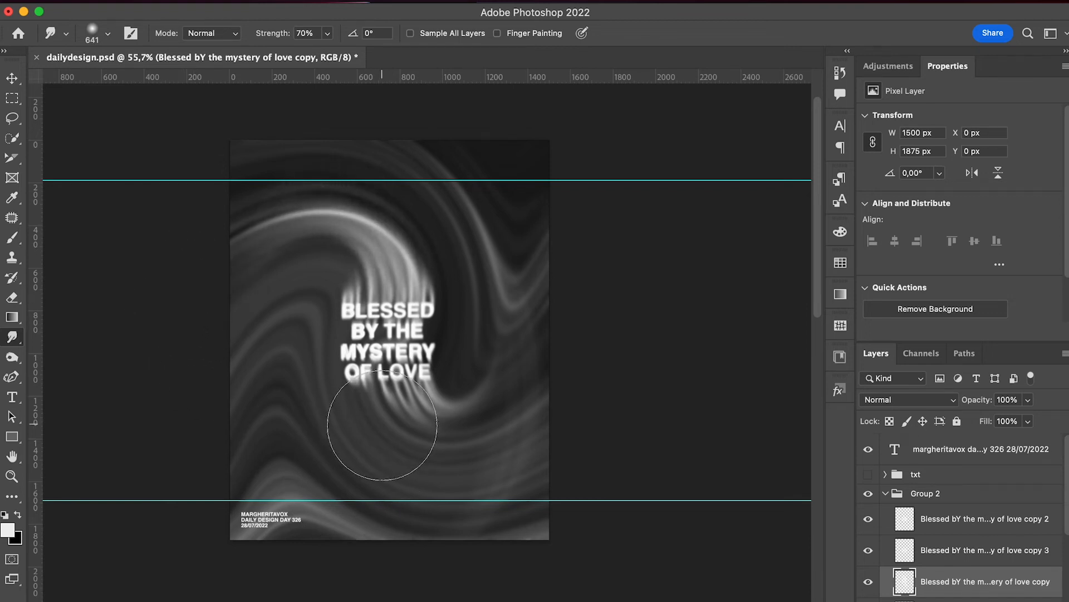
Add a Brightness/Contrast adjustment directly above the swirl background layer, with brightness -73 and contrast 21
click(886, 493)
click(886, 493)
scroll(975, 528, down, 4)
click(966, 547)
scroll(1060, 552, up, 1)
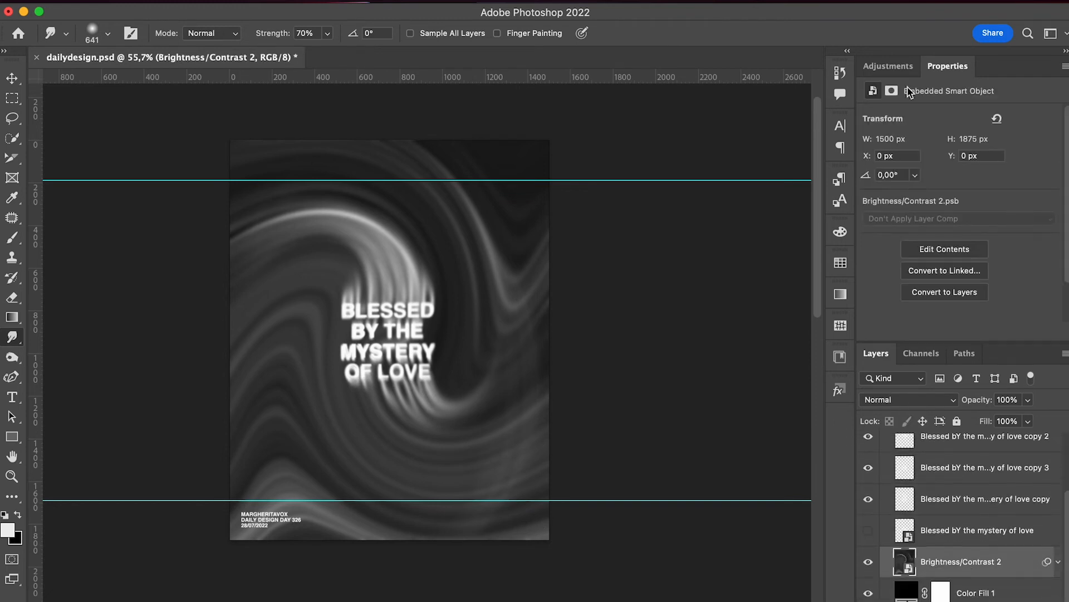
click(889, 66)
click(886, 106)
drag(960, 161, 913, 161)
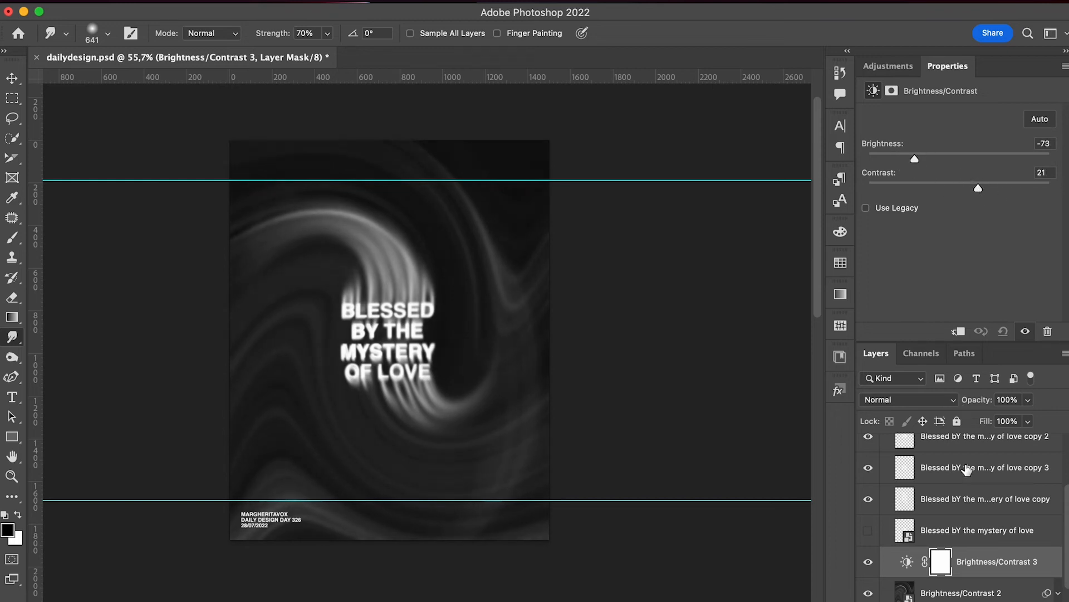
Add a Gradient Map above the topmost title copy and open the MVX PREMIUM GRADIENT PACK VOL. 1 presets for its gradient
scroll(955, 496, up, 2)
click(954, 499)
click(891, 70)
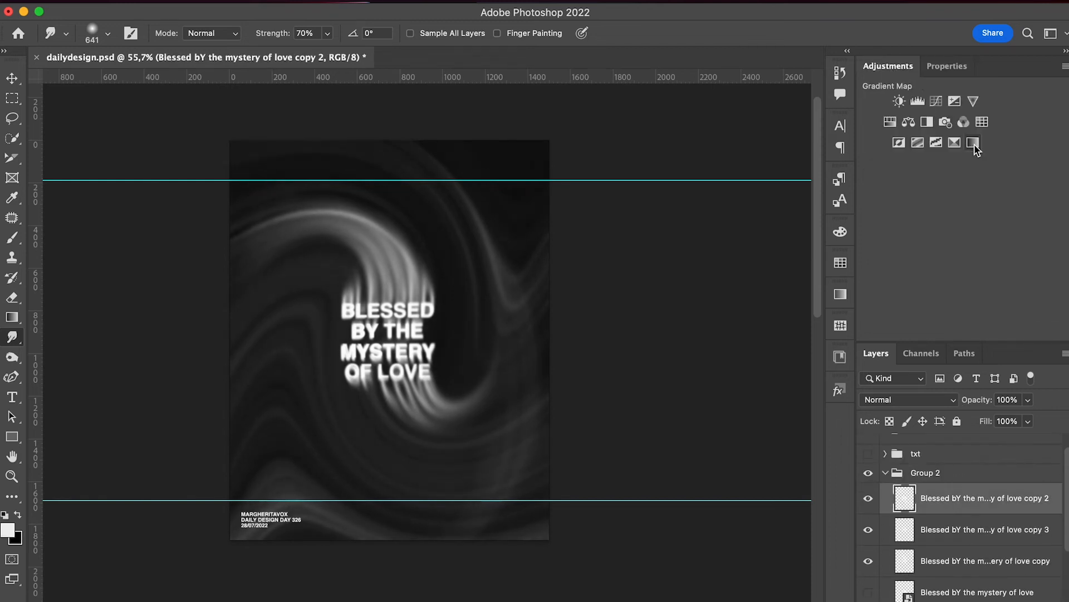
click(974, 143)
click(913, 124)
scroll(781, 349, down, 10)
scroll(688, 344, up, 10)
scroll(701, 342, down, 12)
scroll(705, 341, up, 2)
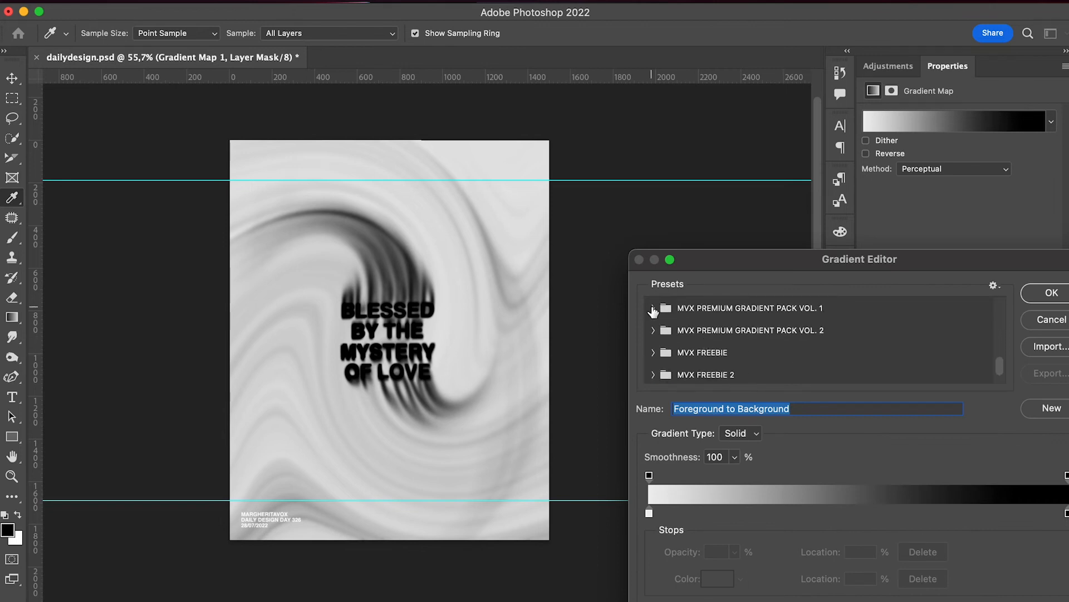
click(653, 306)
Try out the pack's first gradient presets on the poster, including PurpleRain, Neon, Violet and OrangeIsTheNewGrey
click(673, 332)
click(697, 331)
click(721, 333)
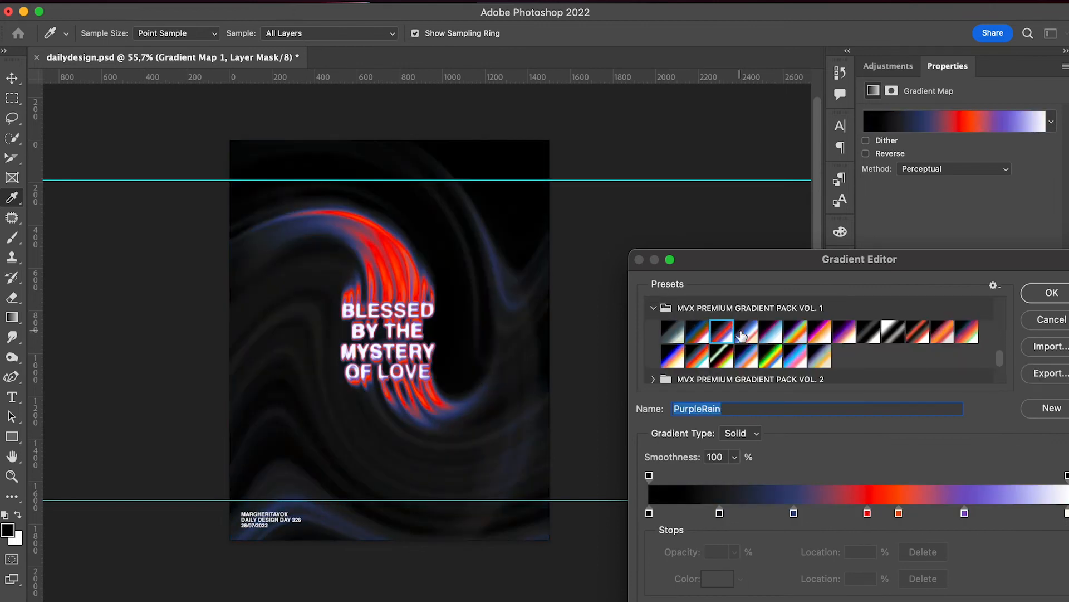
click(744, 332)
click(778, 334)
click(796, 332)
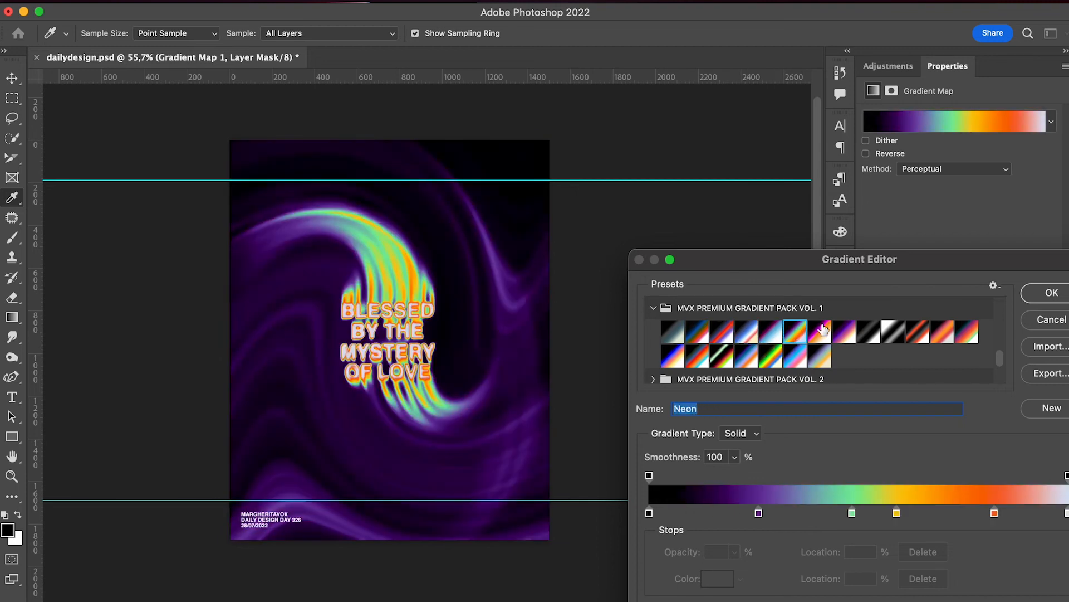
click(827, 333)
click(846, 331)
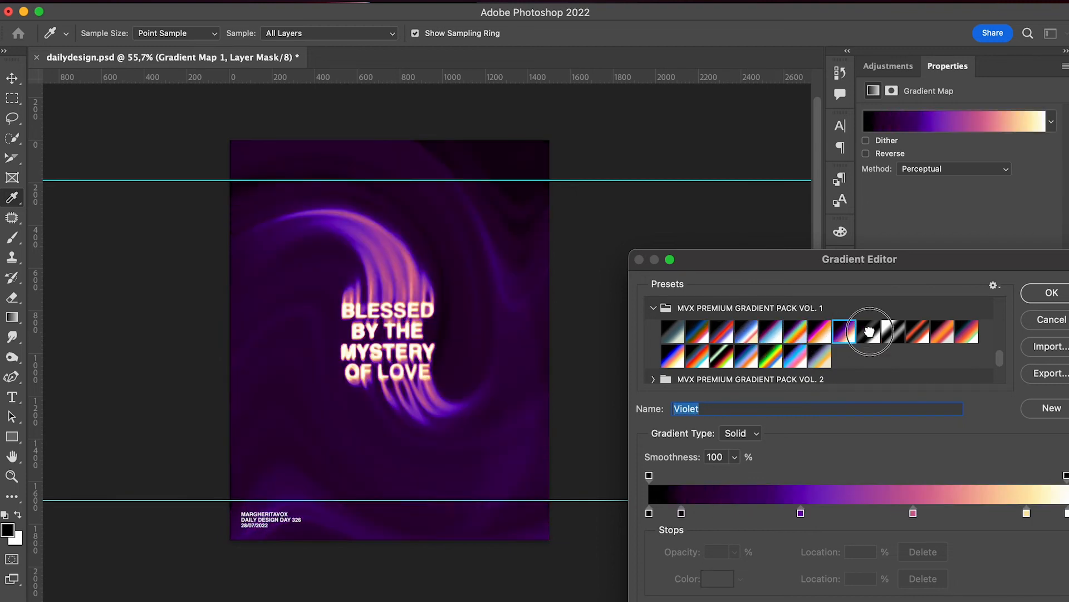
click(873, 335)
click(917, 332)
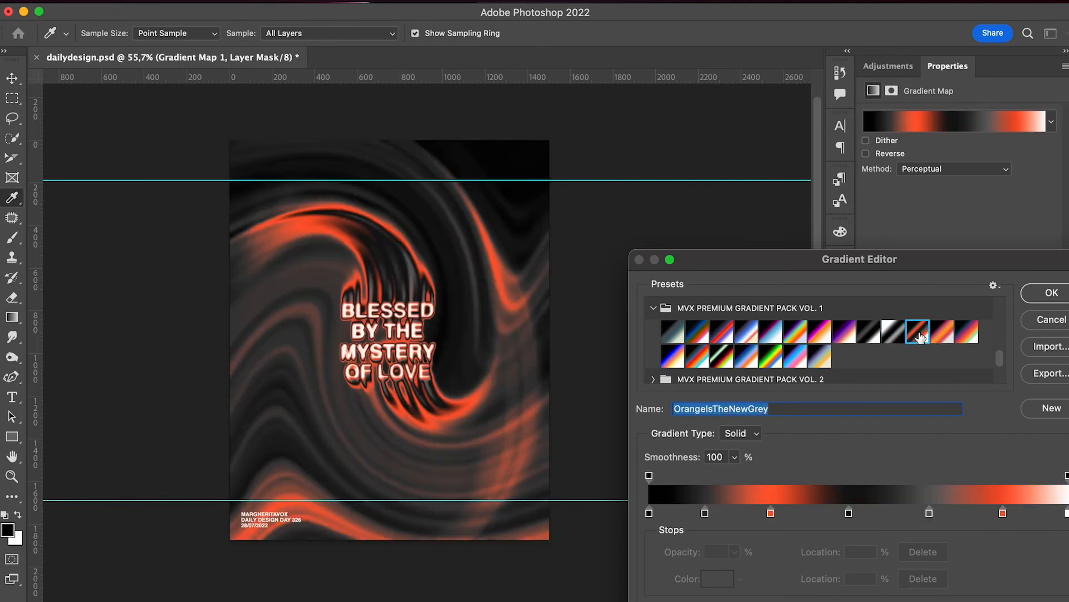
Try the pack's remaining presets, including Slimes, and apply the gradient of dark blue, bright blue and pink to the Gradient Map
click(942, 333)
click(974, 333)
click(673, 356)
click(697, 357)
click(722, 357)
click(747, 359)
click(771, 358)
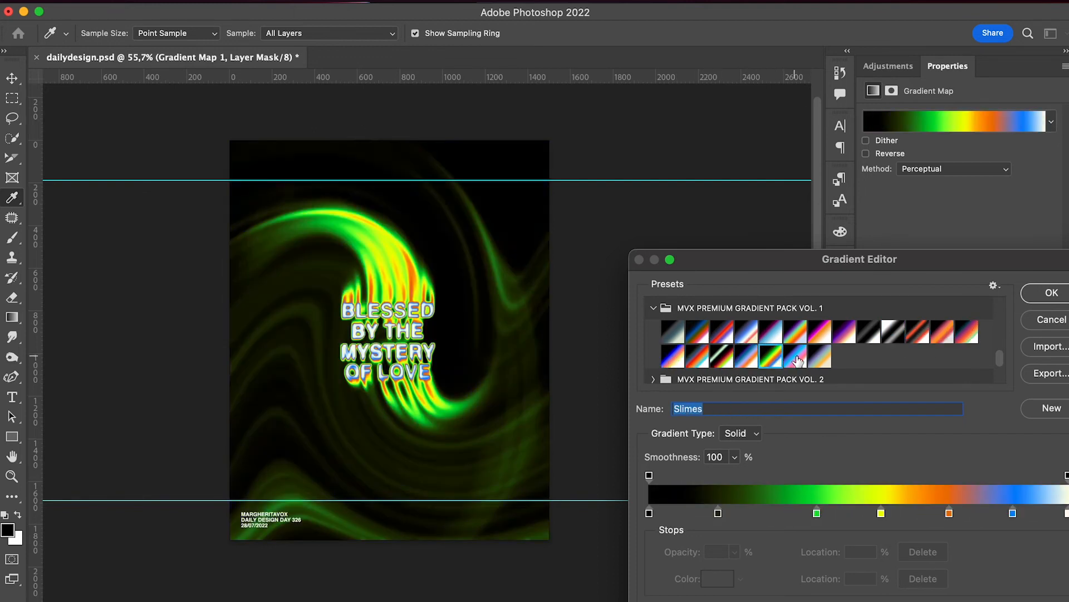
click(800, 358)
click(1046, 295)
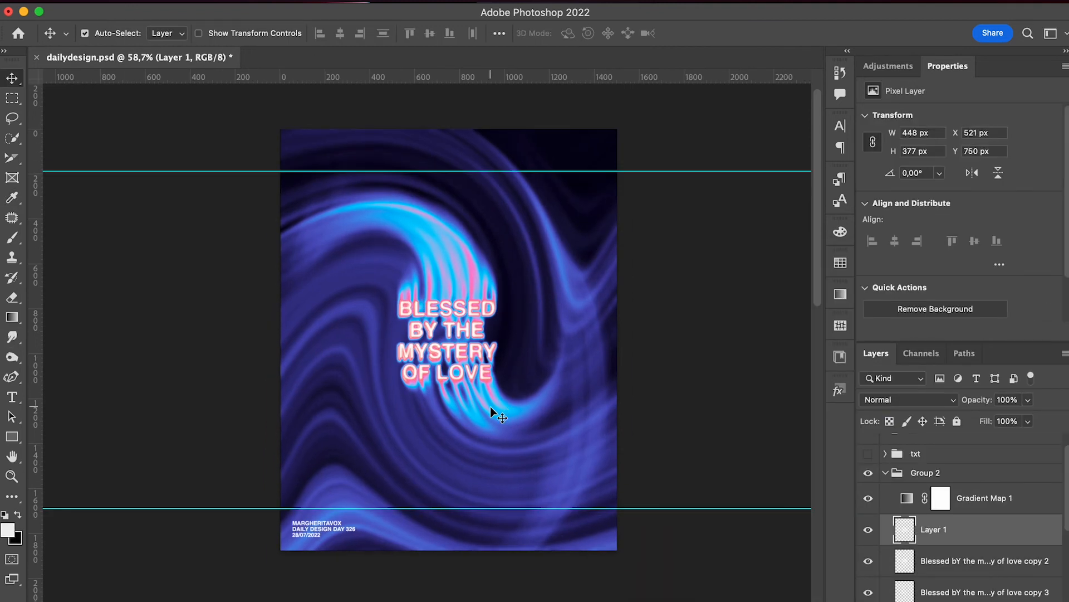
Duplicate Group 2 and merge the duplicate into a single pixel layer
scroll(490, 407, right, 2)
click(889, 476)
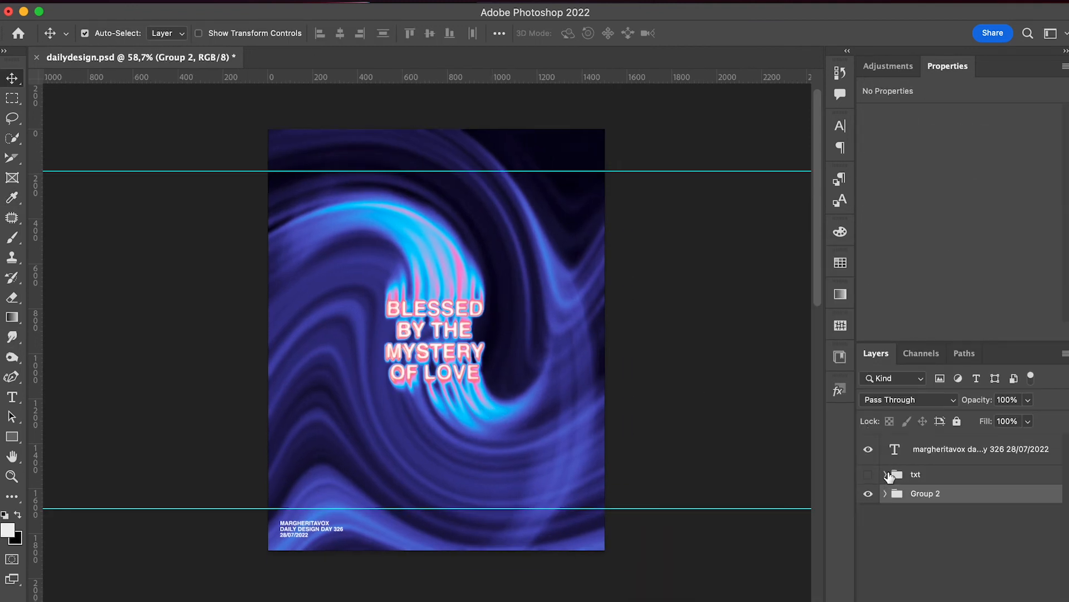
key(super+j)
right_click(918, 493)
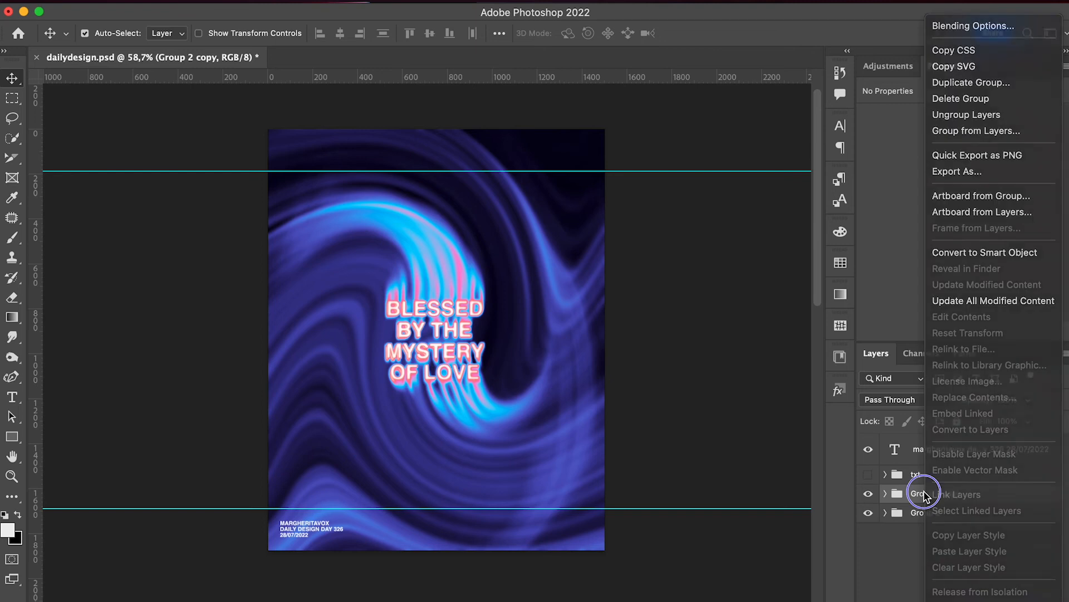
click(947, 591)
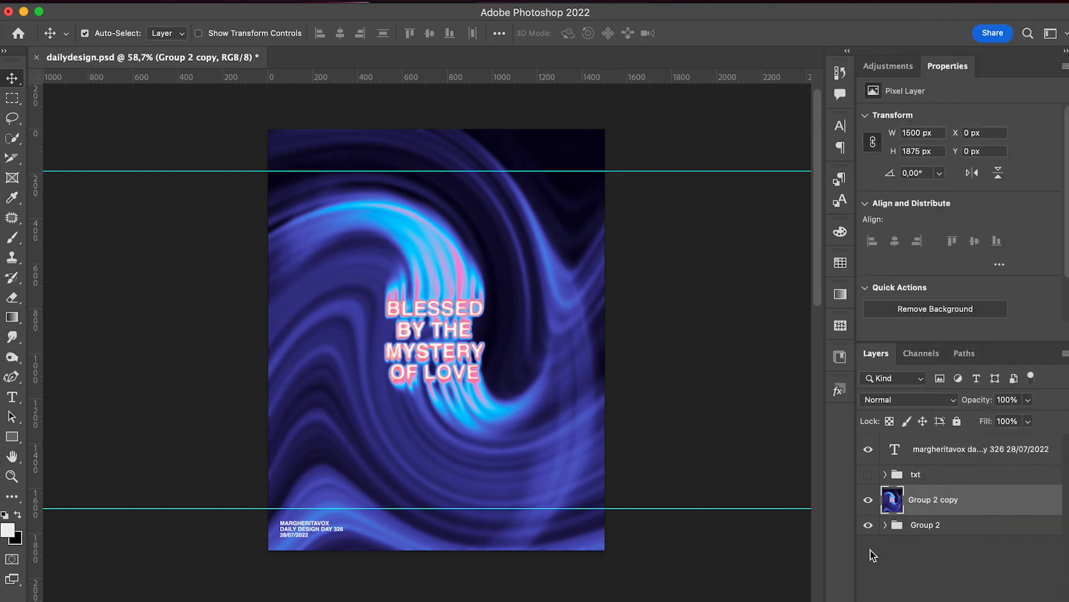
Add 7% uniform, monochromatic noise to the merged Group 2 copy layer
click(346, 1)
click(347, 1)
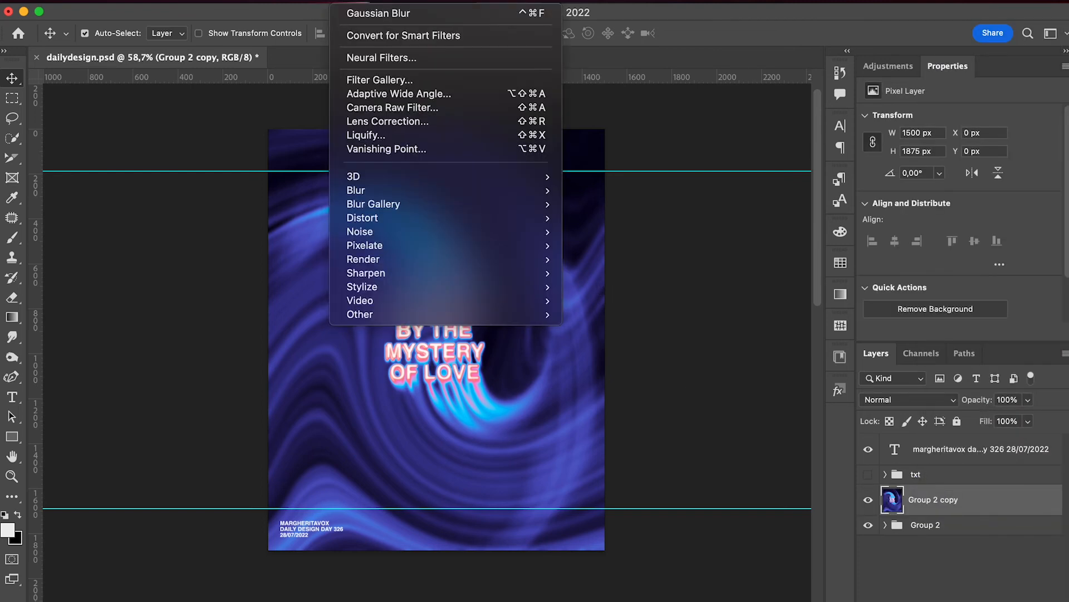
mouse_move(419, 239)
click(585, 232)
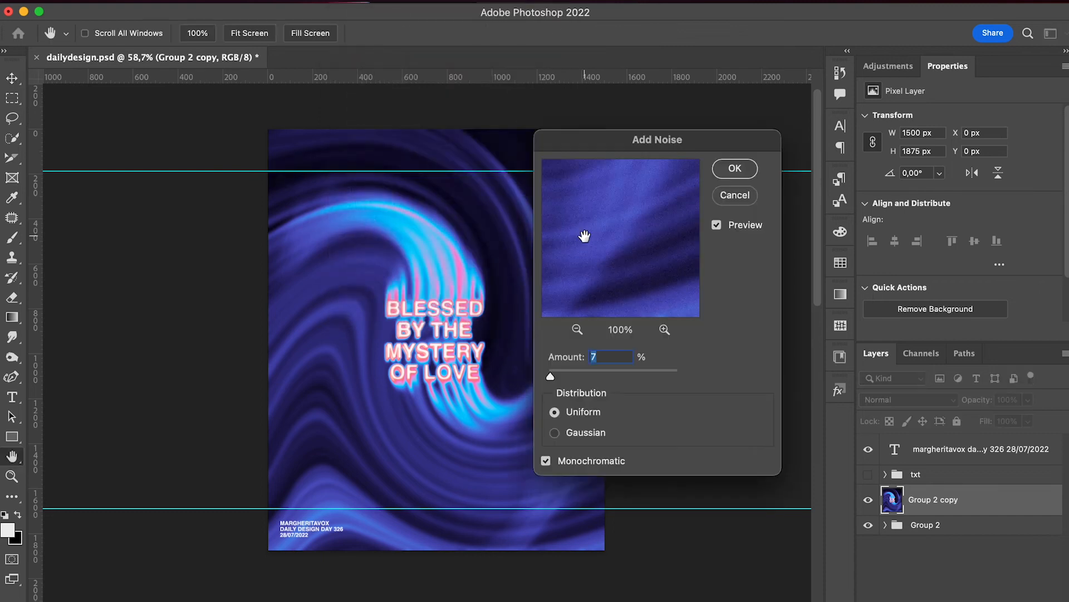
key(Return)
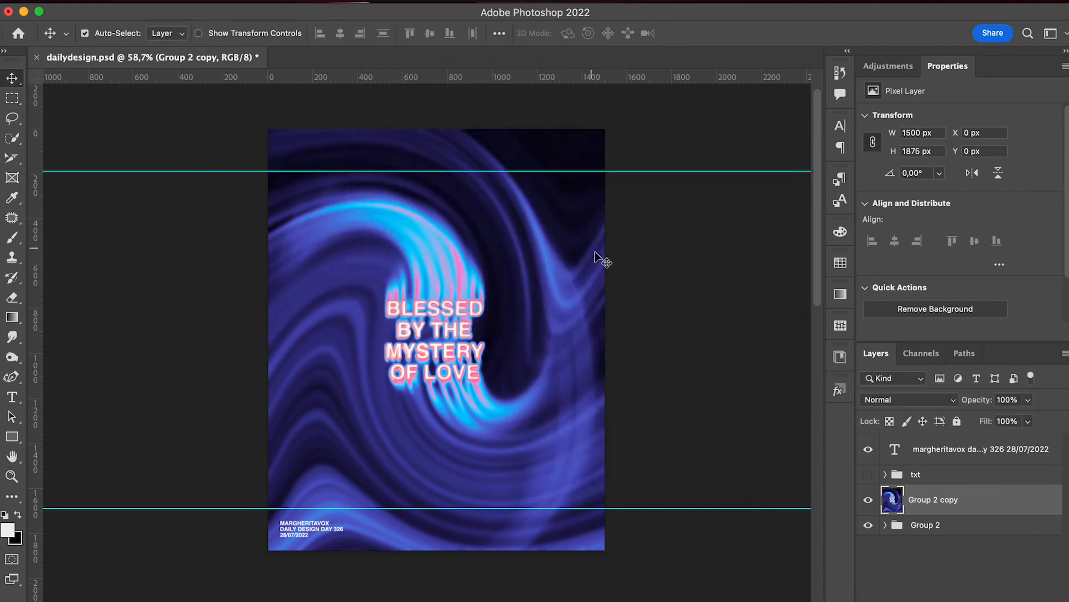